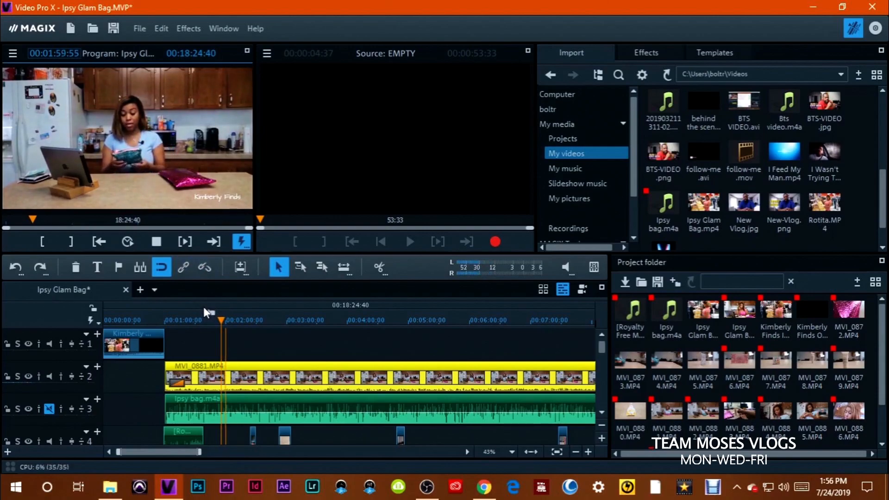
# - Mute track 2 and unmute track 3 with Ipsy bag.m4a while playing the timeline to compare the two sound sources
pyautogui.click(157, 242)
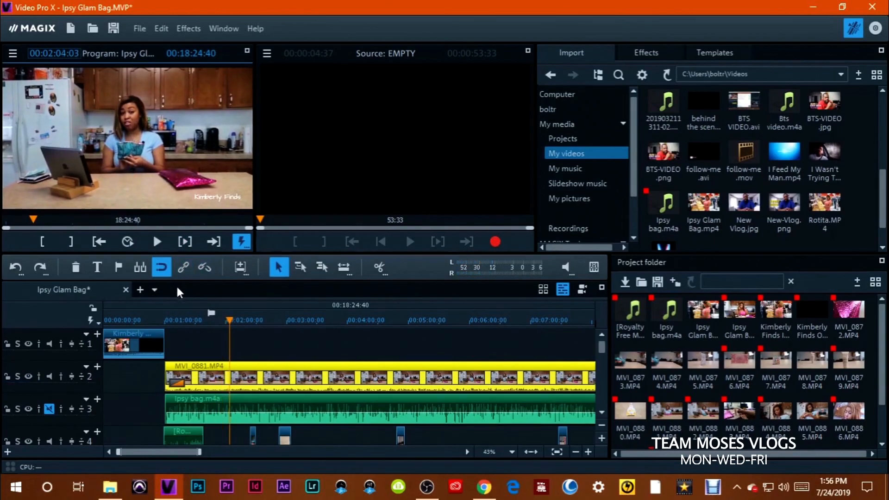
pyautogui.click(157, 241)
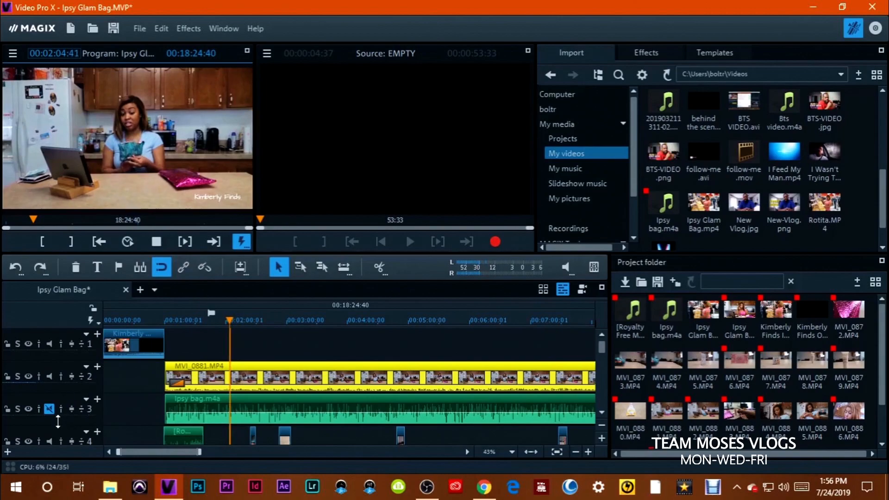
pyautogui.click(49, 376)
pyautogui.moveTo(379, 334); pyautogui.dragTo(379, 435)
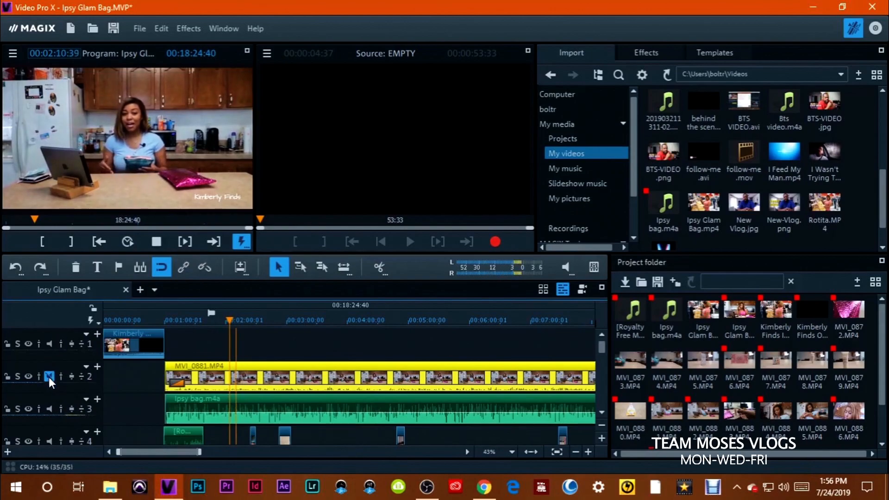
pyautogui.click(156, 242)
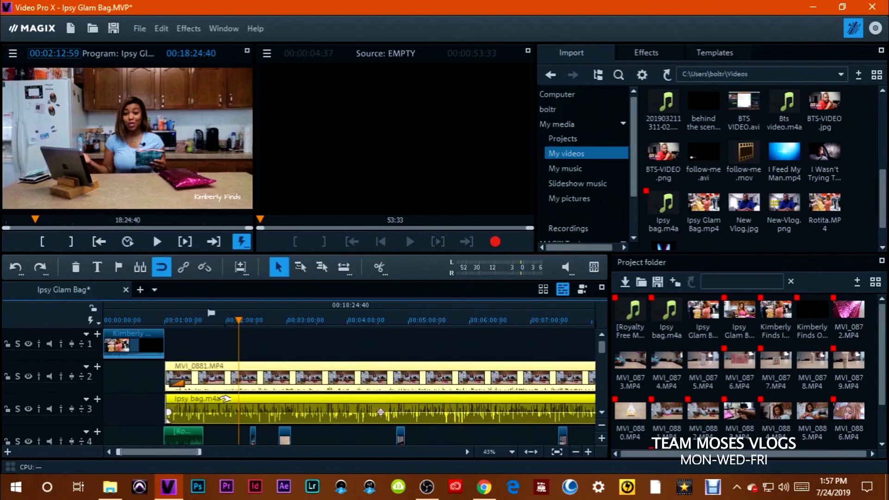
# - Review the audio commands available for the Ipsy bag.m4a clip on track 3
pyautogui.rightClick(251, 411)
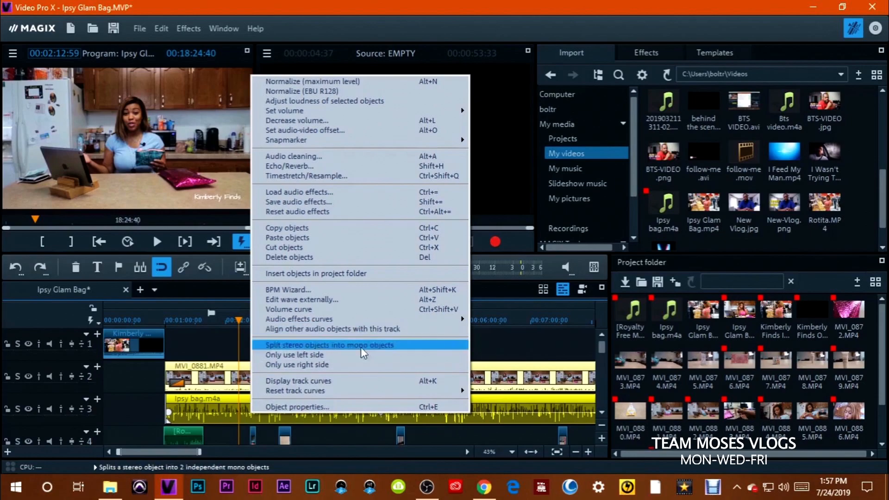
pyautogui.click(225, 402)
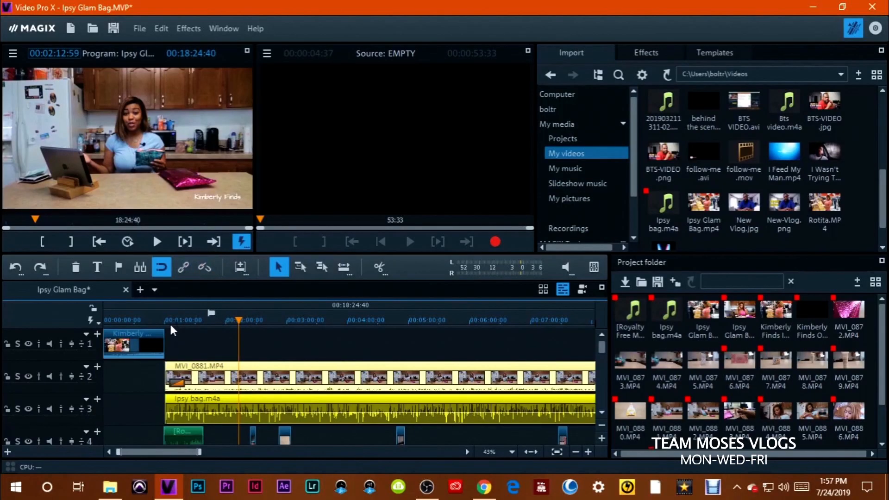
# - Select the Happy Moments music clip on track 4 and preview the timeline from about 00:00:58
pyautogui.click(164, 320)
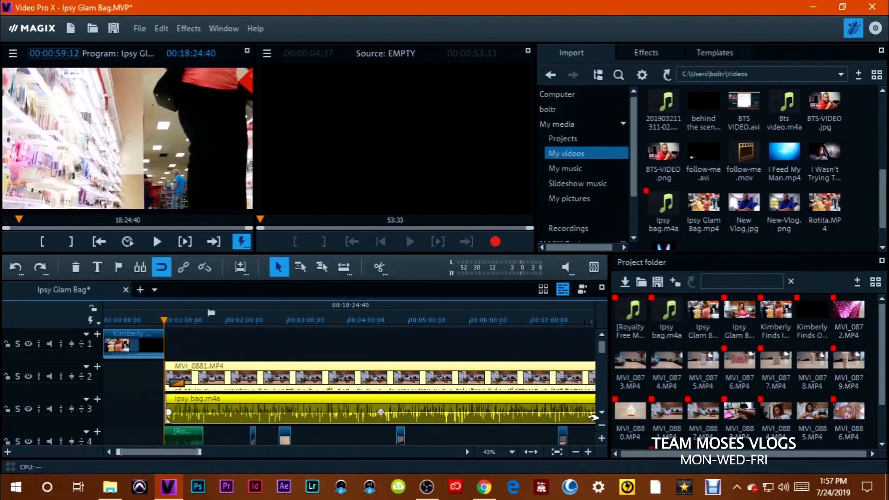
pyautogui.click(588, 452)
pyautogui.click(588, 451)
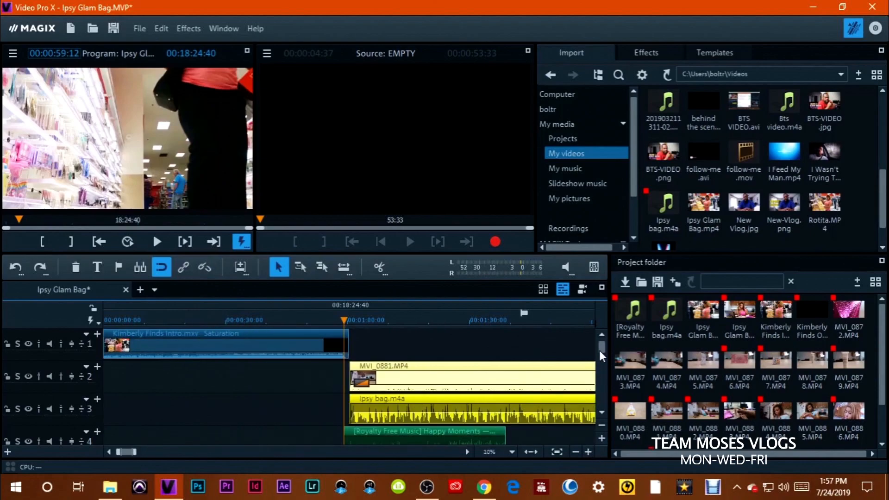
pyautogui.moveTo(603, 352); pyautogui.dragTo(603, 357)
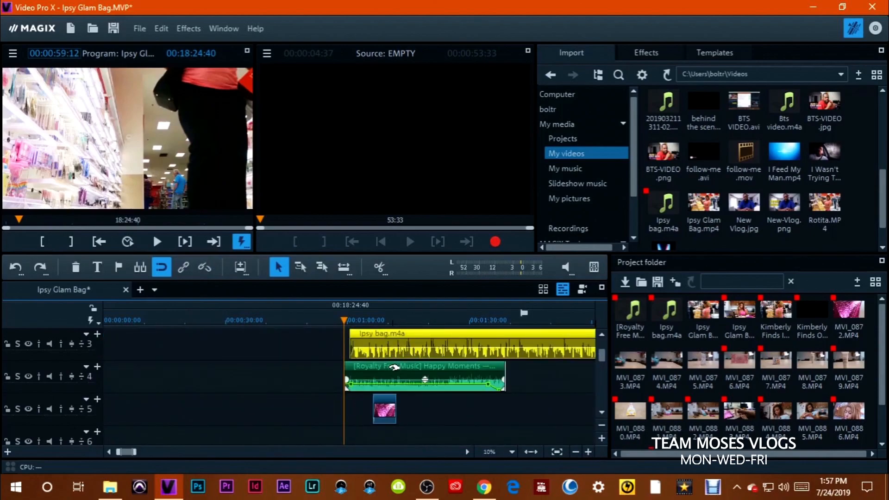
pyautogui.click(369, 337)
pyautogui.moveTo(345, 321)
pyautogui.mouseDown()
pyautogui.moveTo(264, 323)
pyautogui.moveTo(340, 329)
pyautogui.mouseUp()
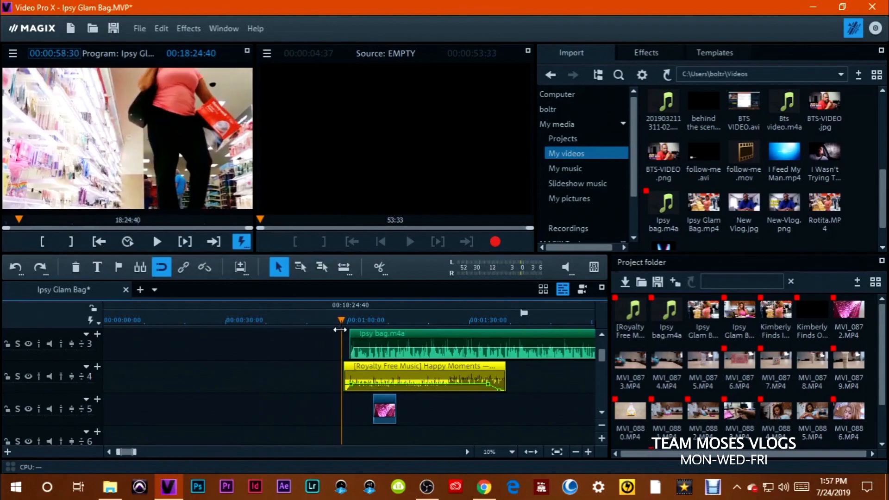
pyautogui.click(157, 242)
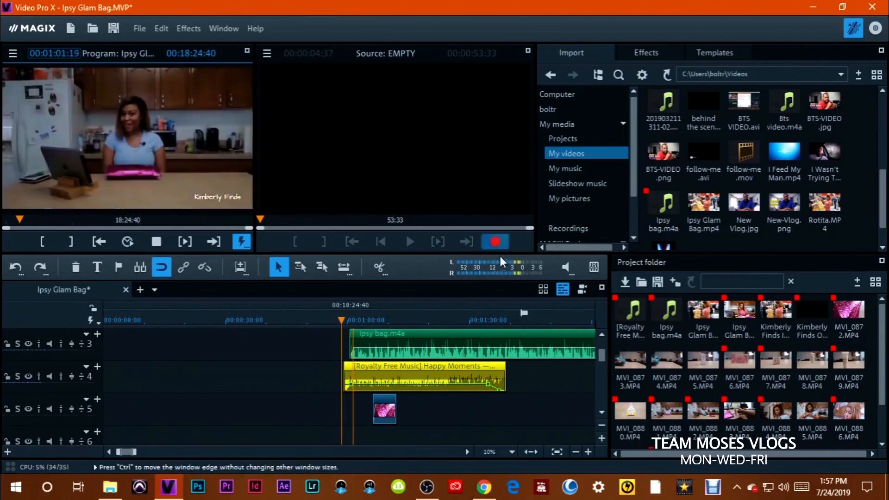
pyautogui.click(601, 334)
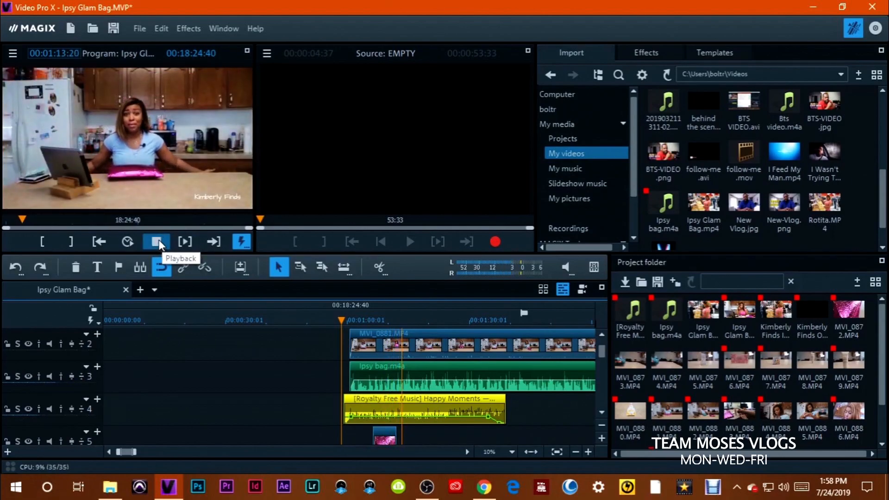
# - Adjust the fade-in and fade-out of the MVI_0872.MP4 clip on track 5
pyautogui.click(585, 449)
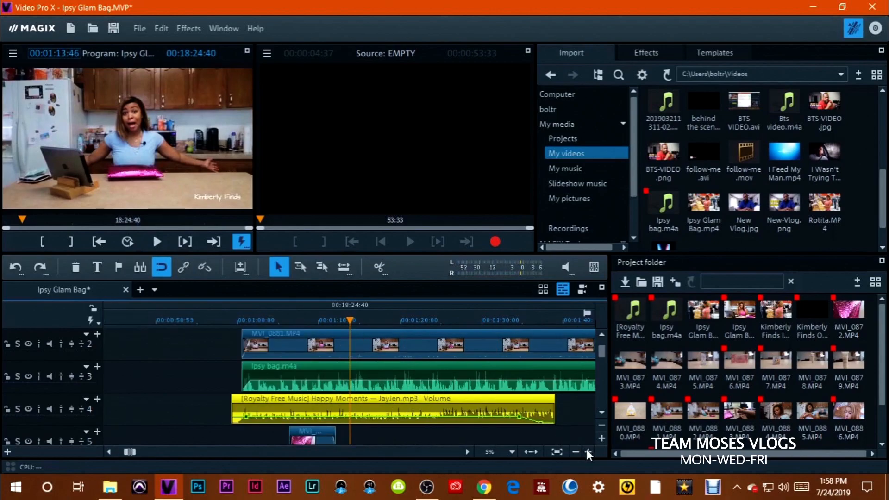
pyautogui.click(587, 450)
pyautogui.moveTo(600, 351); pyautogui.dragTo(601, 361)
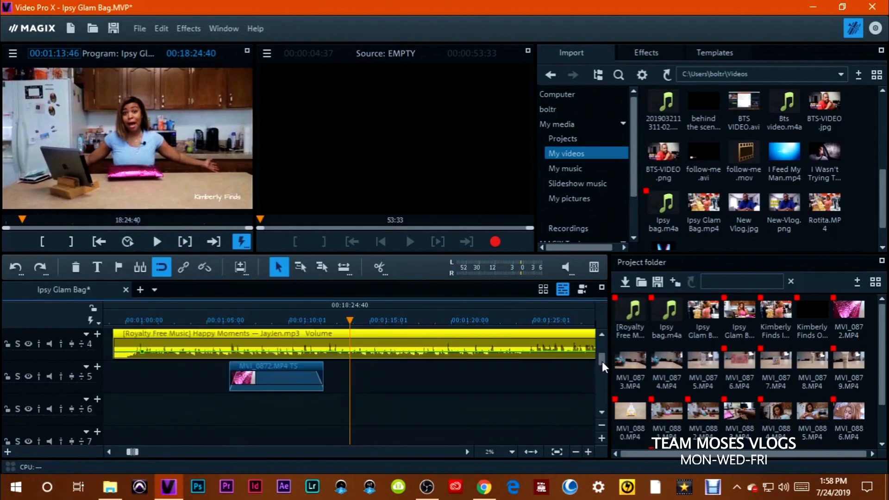
pyautogui.click(589, 449)
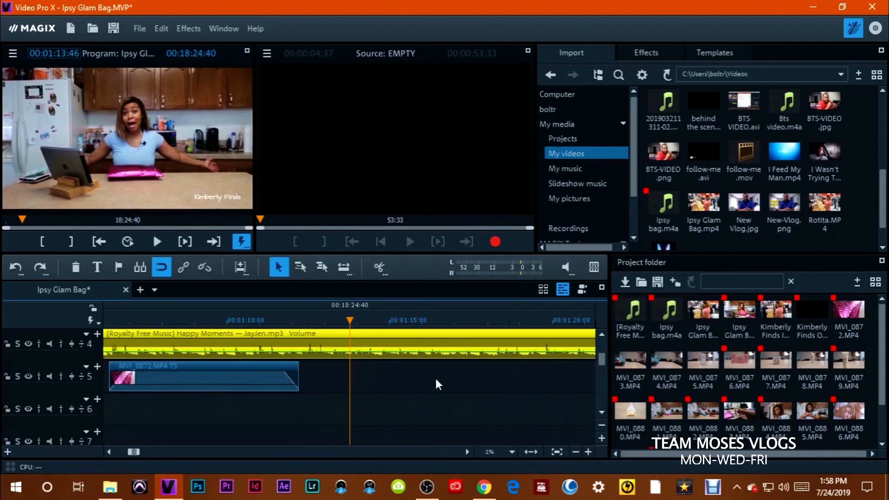
pyautogui.click(193, 379)
pyautogui.moveTo(124, 370); pyautogui.dragTo(118, 371)
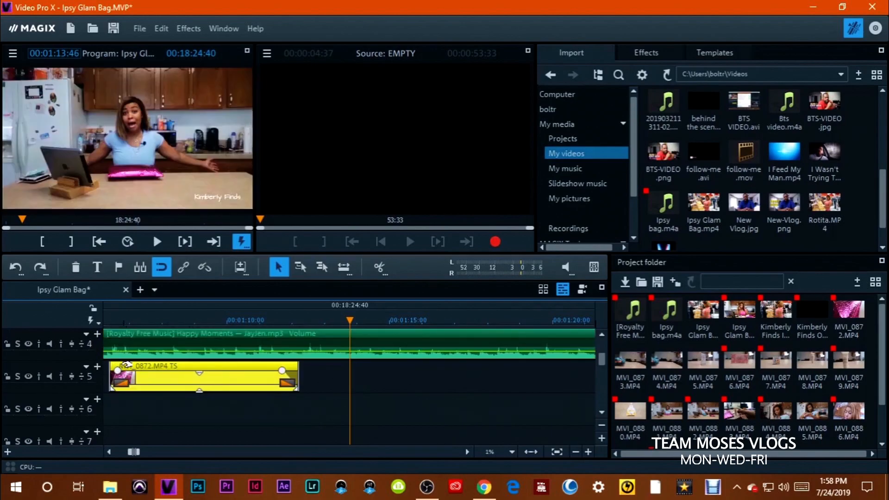
pyautogui.moveTo(281, 371); pyautogui.dragTo(291, 370)
pyautogui.click(575, 451)
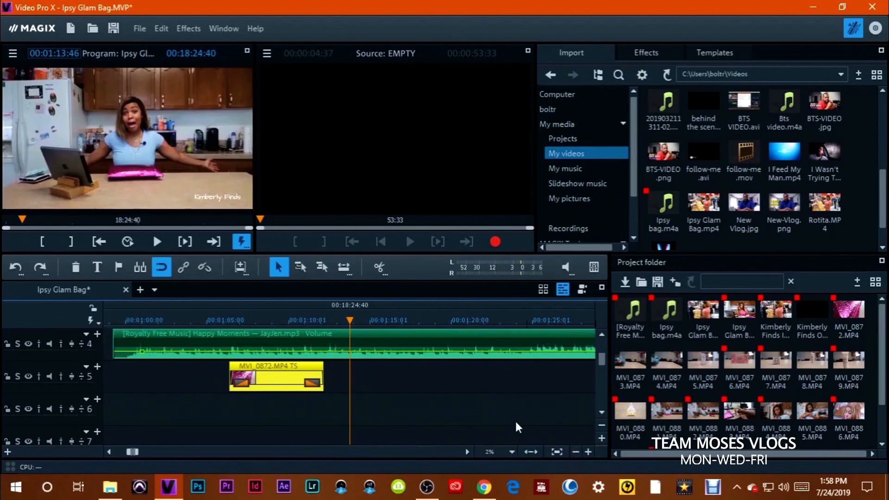
# - Preview the MVI_0872.MP4 insert with its fades, playing from about 00:01:05 until past the clip's end
pyautogui.click(214, 319)
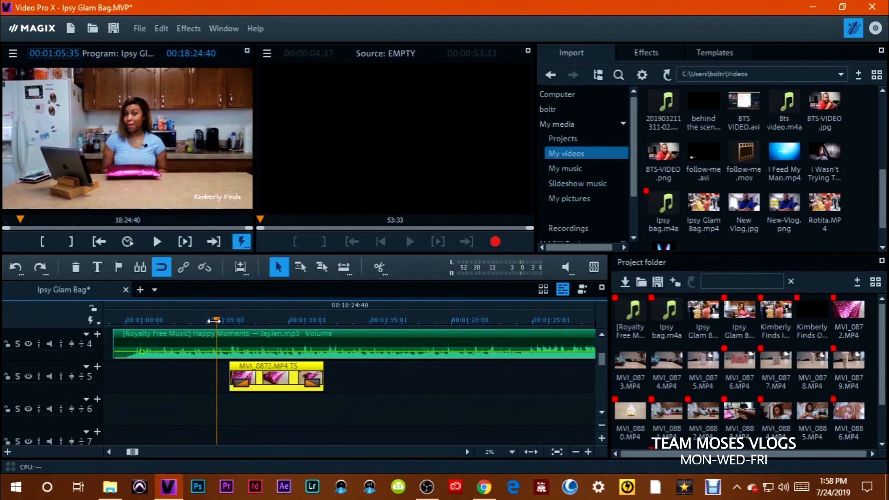
pyautogui.moveTo(216, 320); pyautogui.dragTo(304, 307)
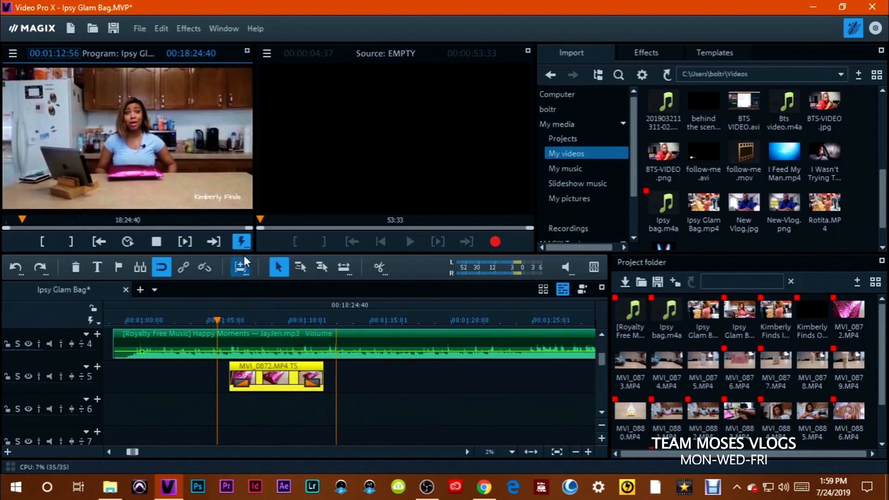
pyautogui.click(156, 242)
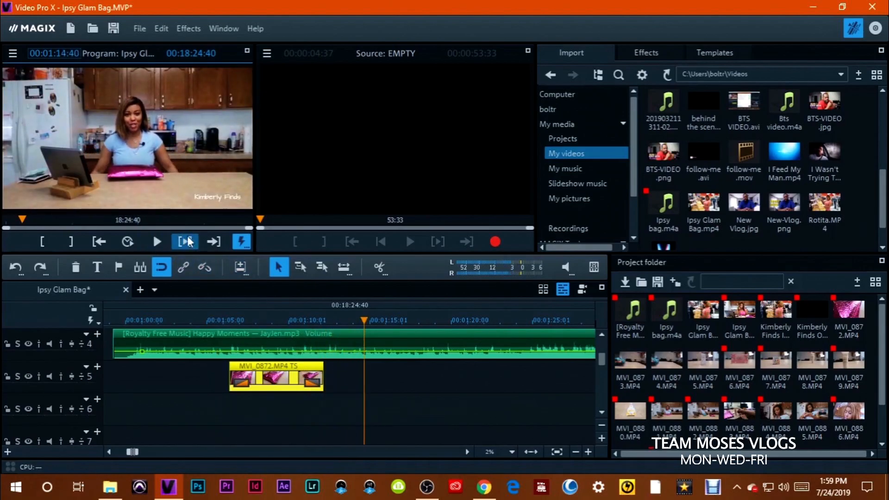
# - Select the Happy Moments music clip, raise the track 4 volume fader in the mixer, and close the mixer
pyautogui.click(574, 449)
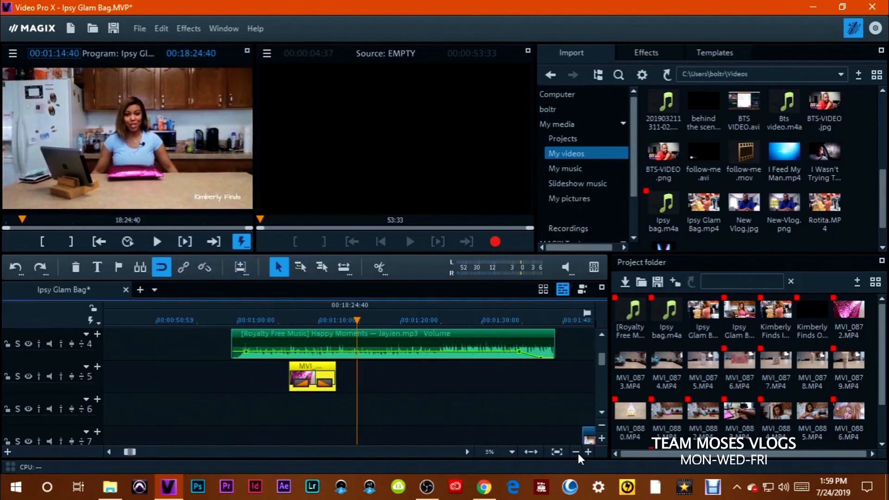
pyautogui.click(575, 450)
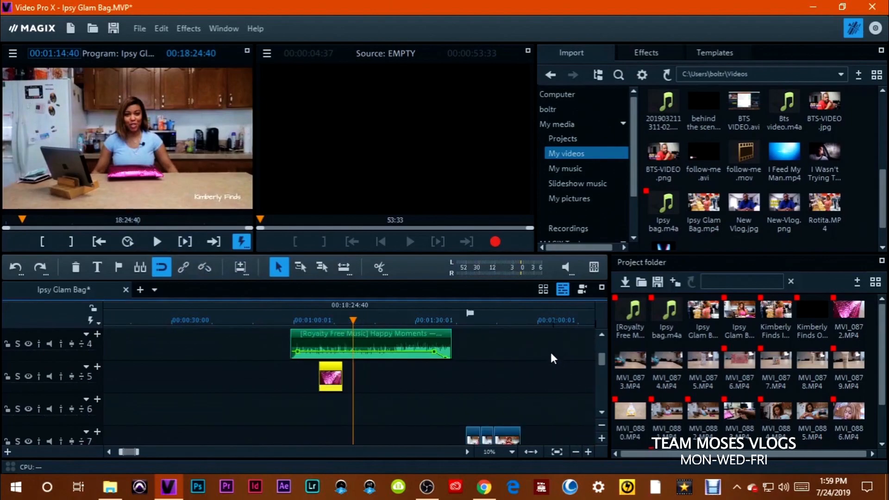
pyautogui.click(393, 340)
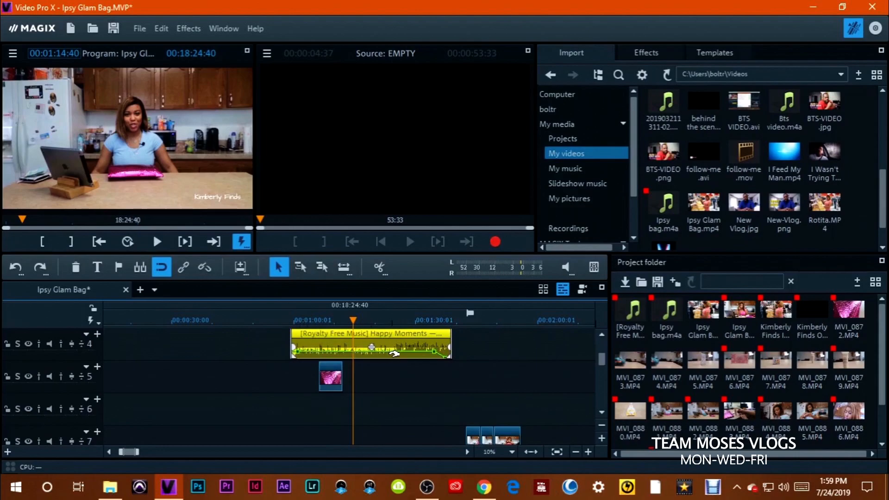
pyautogui.rightClick(342, 343)
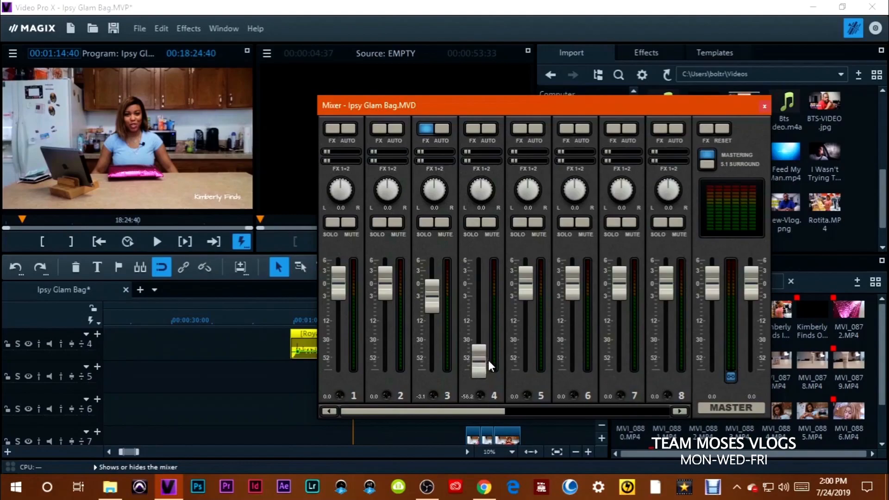
pyautogui.moveTo(488, 360); pyautogui.dragTo(478, 311)
pyautogui.click(765, 106)
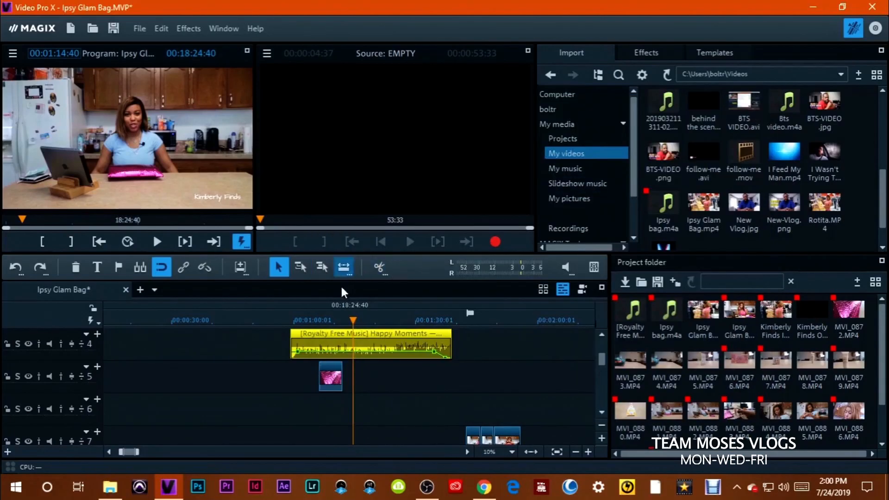
# - Review the volume curve option among the audio commands of the Happy Moments music clip
pyautogui.rightClick(369, 340)
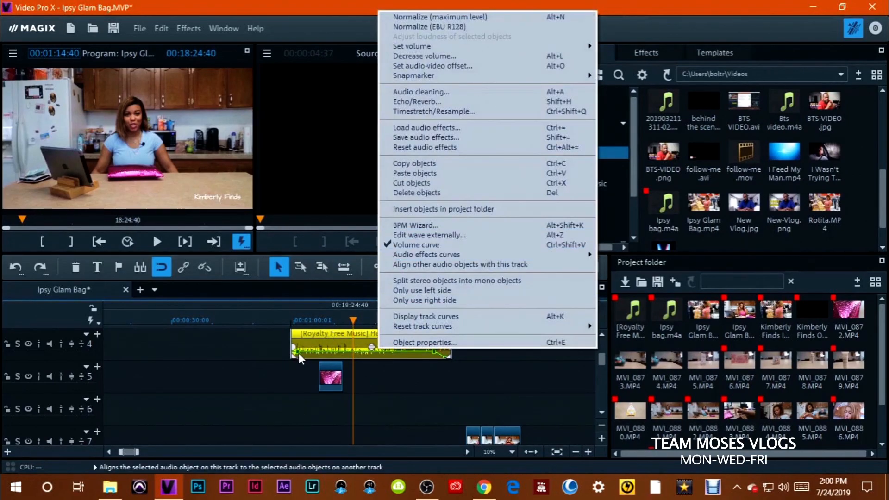
pyautogui.click(330, 330)
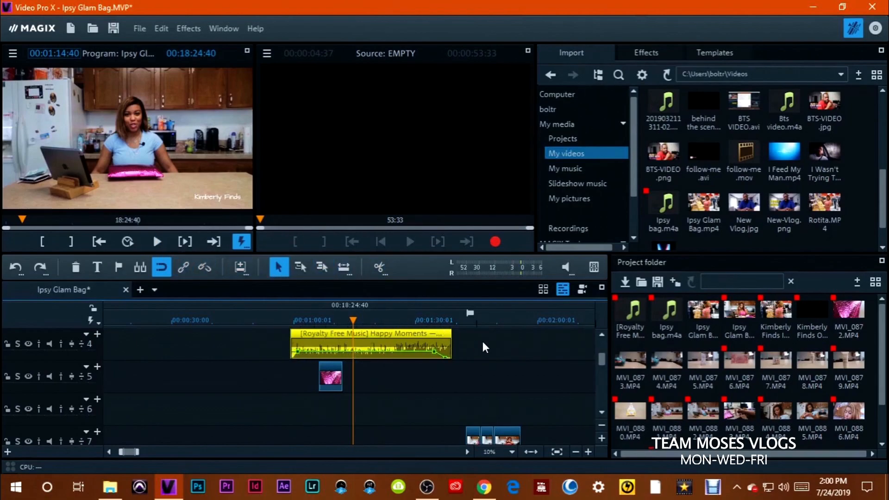
# - Preview the picture-in-picture clips on track 7, playing from the end of the music clip at about 00:01:39
pyautogui.click(453, 321)
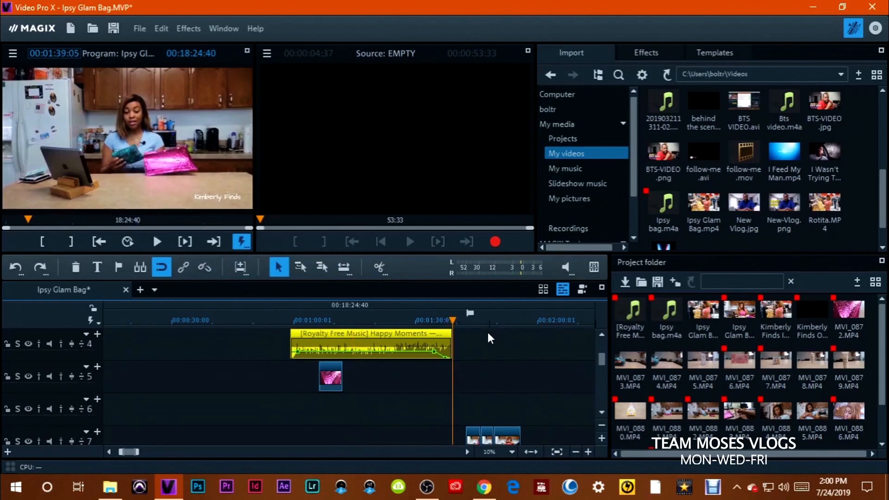
pyautogui.moveTo(601, 362); pyautogui.dragTo(601, 365)
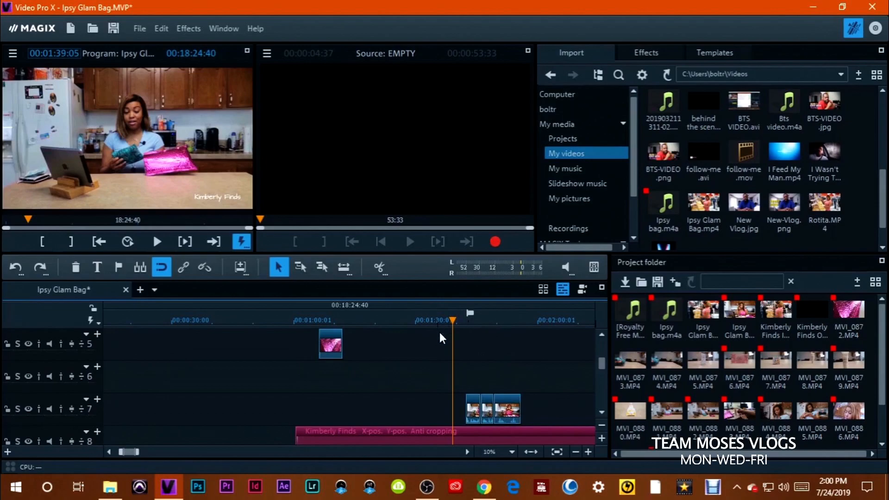
pyautogui.click(156, 241)
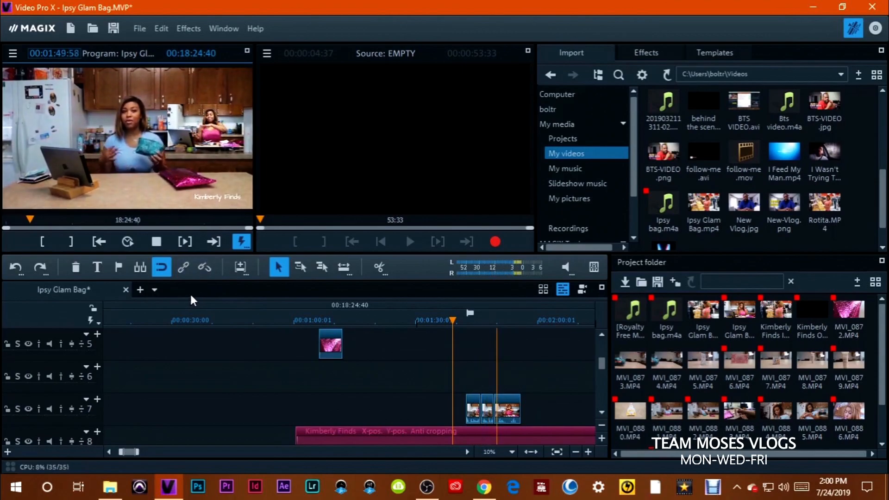
pyautogui.click(157, 241)
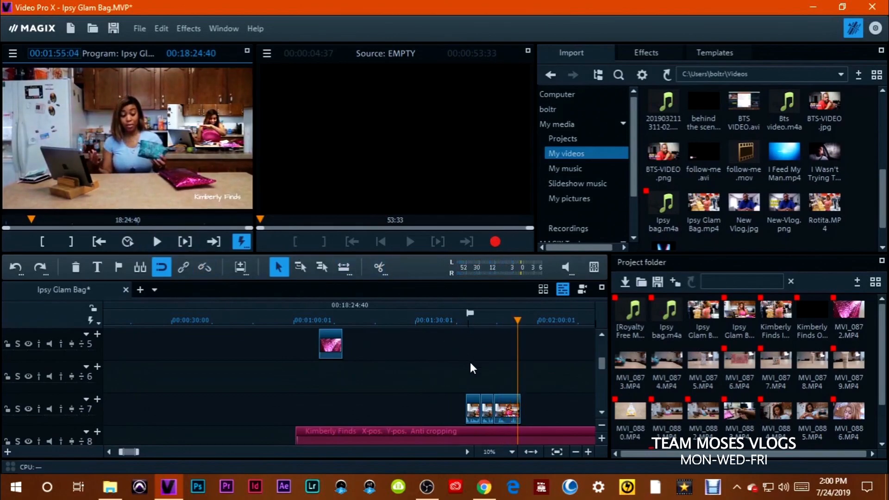
# - Ungroup the three picture-in-picture clips on track 7 and adjust the cut between the first two slightly earlier
pyautogui.click(480, 399)
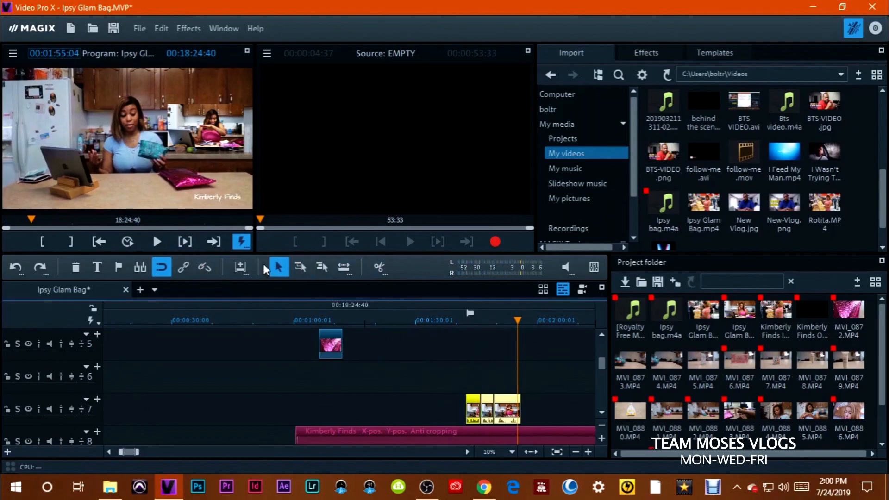
pyautogui.click(206, 268)
pyautogui.moveTo(473, 399); pyautogui.dragTo(487, 419)
pyautogui.click(483, 398)
pyautogui.click(475, 384)
pyautogui.moveTo(447, 398); pyautogui.dragTo(473, 399)
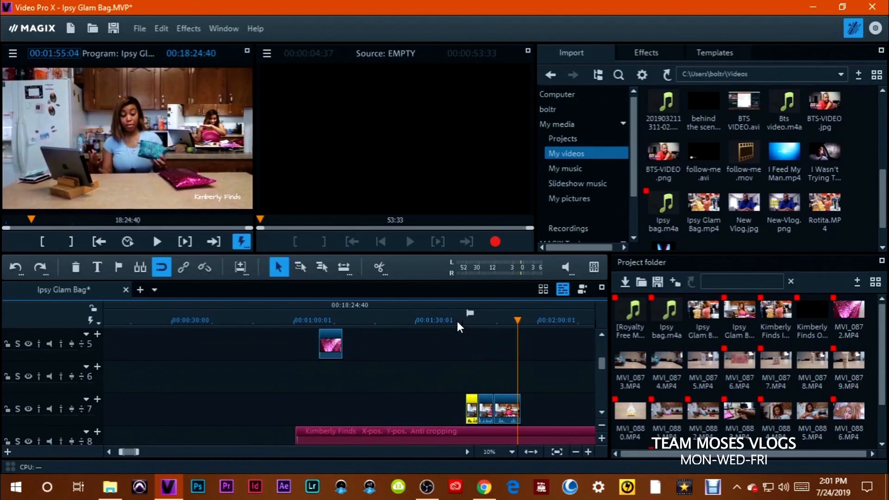
# - Select all three picture-in-picture clips on track 7 together and ungroup the selection
pyautogui.keyDown('shift'); pyautogui.click(505, 408); pyautogui.keyUp('shift')
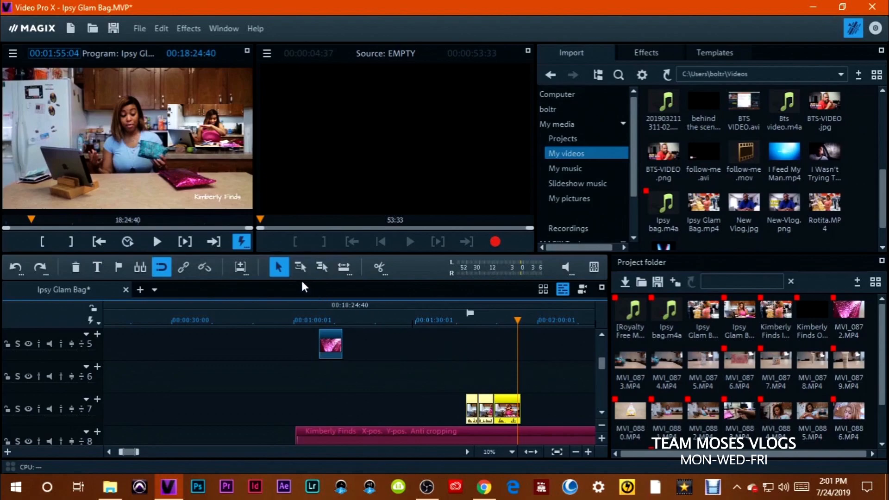
pyautogui.click(205, 267)
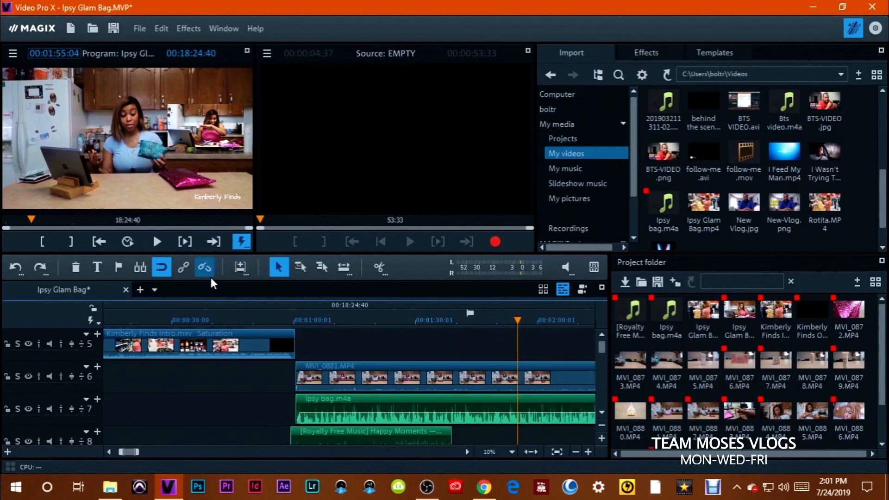
# - Play the sequence from about 00:01:39 to watch the ungrouped picture-in-picture clips on track 7
pyautogui.moveTo(599, 347); pyautogui.dragTo(600, 365)
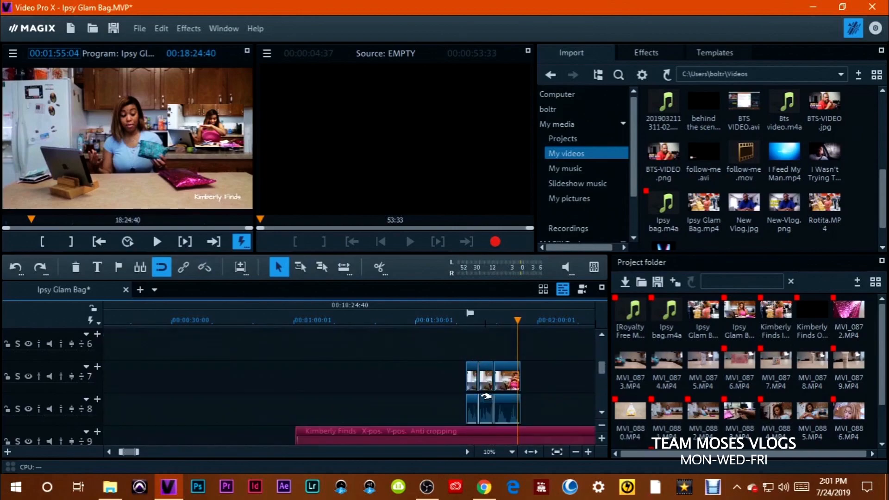
pyautogui.click(454, 322)
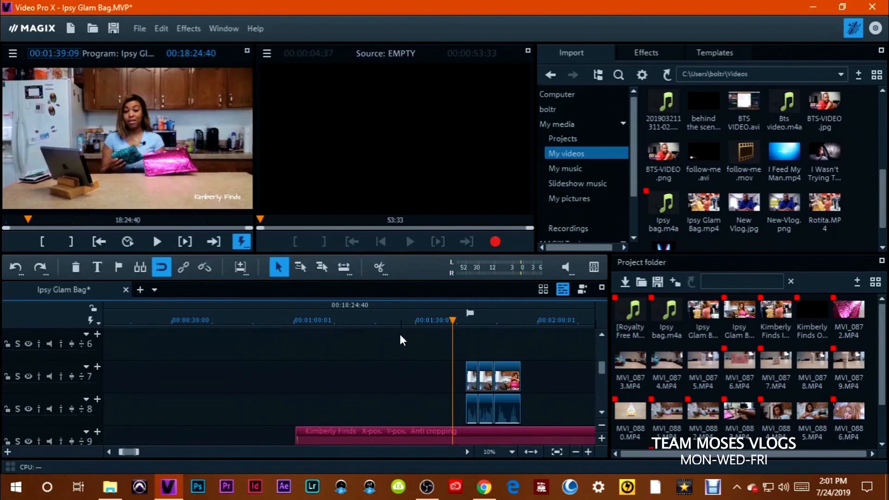
pyautogui.click(156, 242)
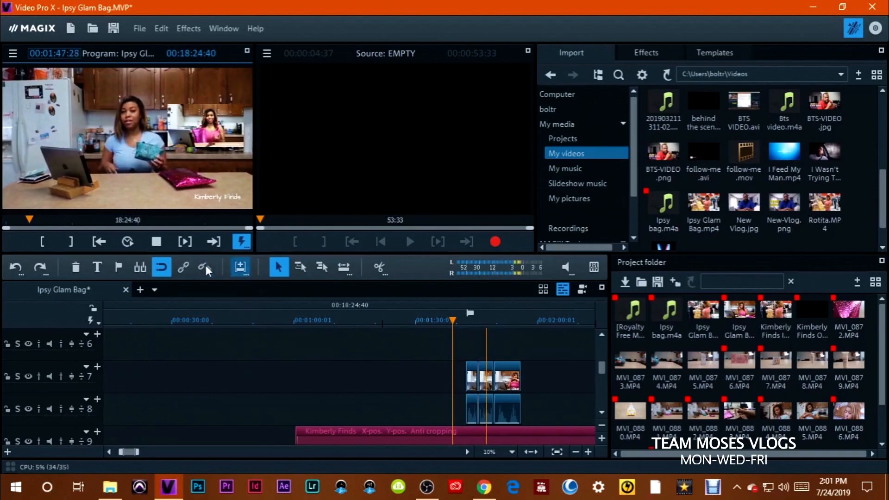
pyautogui.click(156, 241)
# - Check that the picture-in-picture clips on track 7 can be selected individually, and replay them from about 00:01:40
pyautogui.click(471, 371)
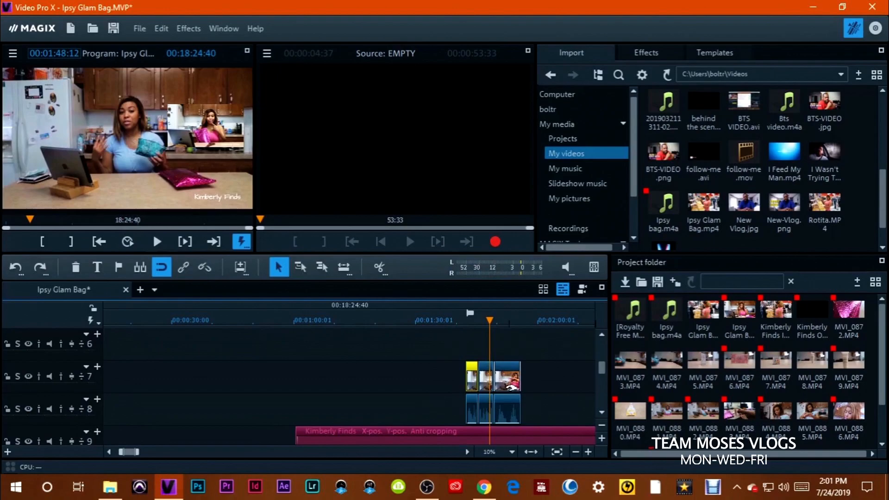
pyautogui.click(511, 386)
pyautogui.click(588, 451)
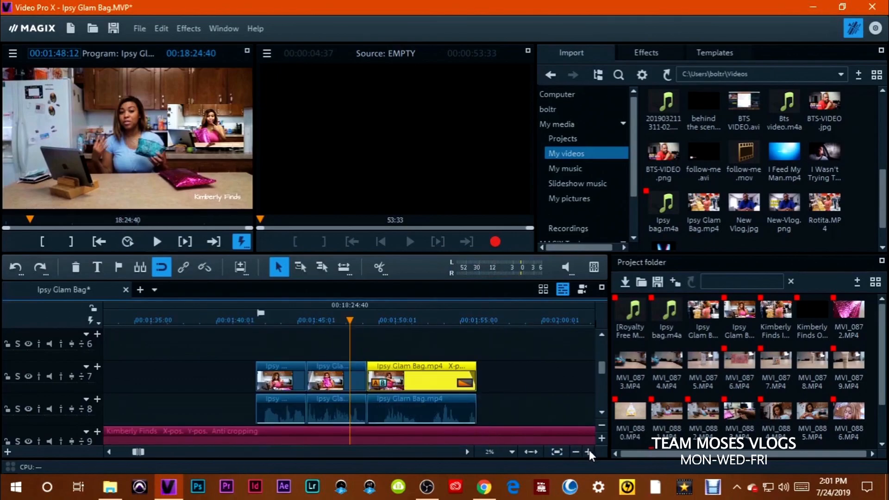
pyautogui.click(313, 366)
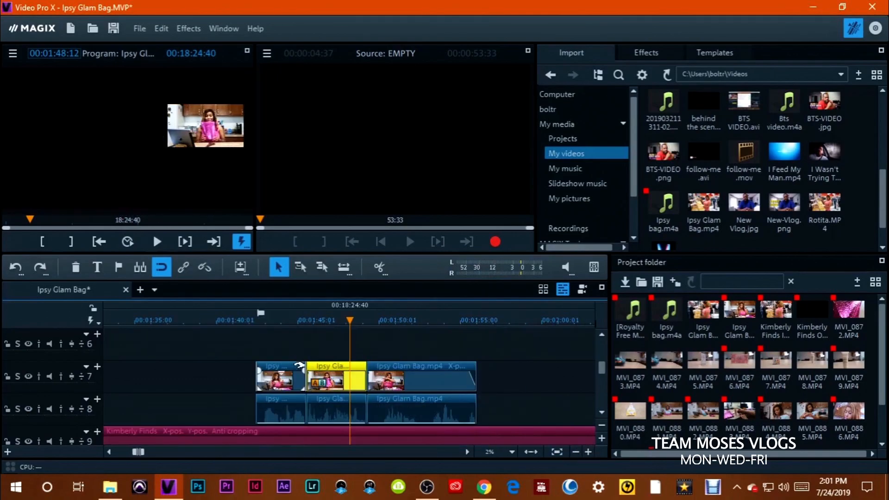
pyautogui.click(239, 320)
pyautogui.click(157, 241)
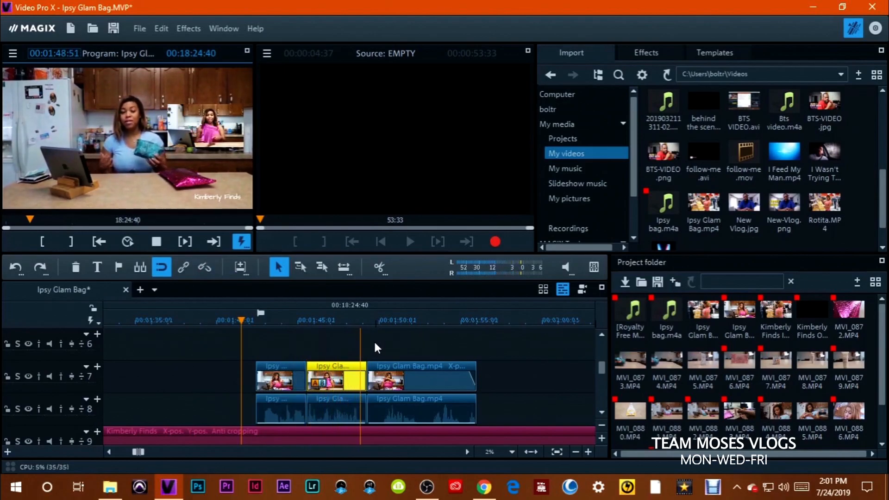
pyautogui.click(156, 242)
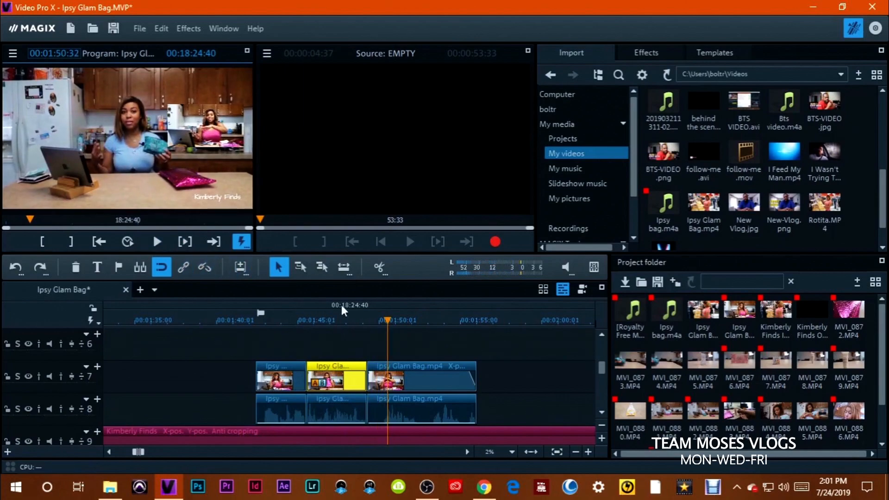
# - Open the Size/Position effect for the first picture-in-picture clip on track 7 and review its size and position values
pyautogui.moveTo(416, 360); pyautogui.dragTo(291, 380)
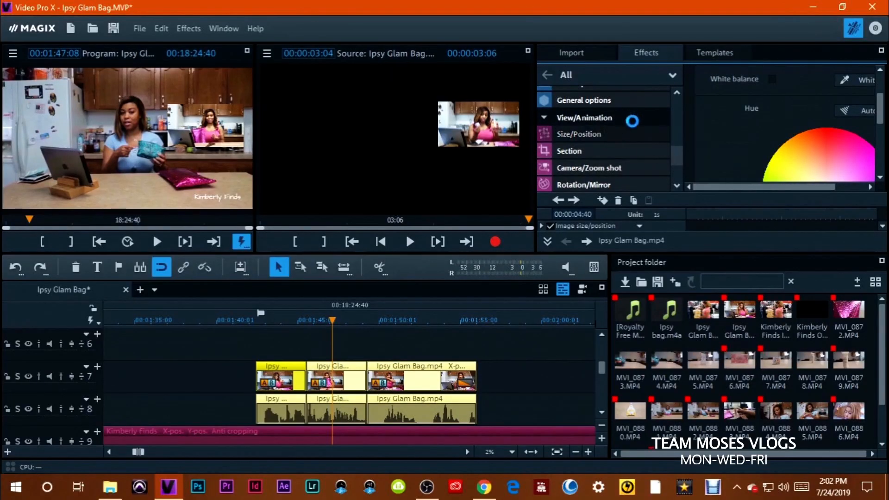
pyautogui.click(631, 133)
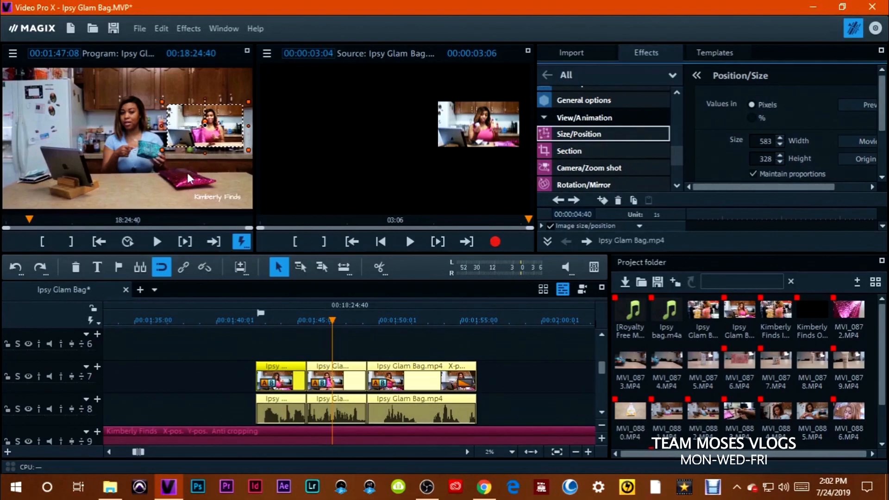
pyautogui.moveTo(885, 128)
pyautogui.mouseDown()
pyautogui.moveTo(884, 158)
pyautogui.moveTo(882, 143)
pyautogui.mouseUp()
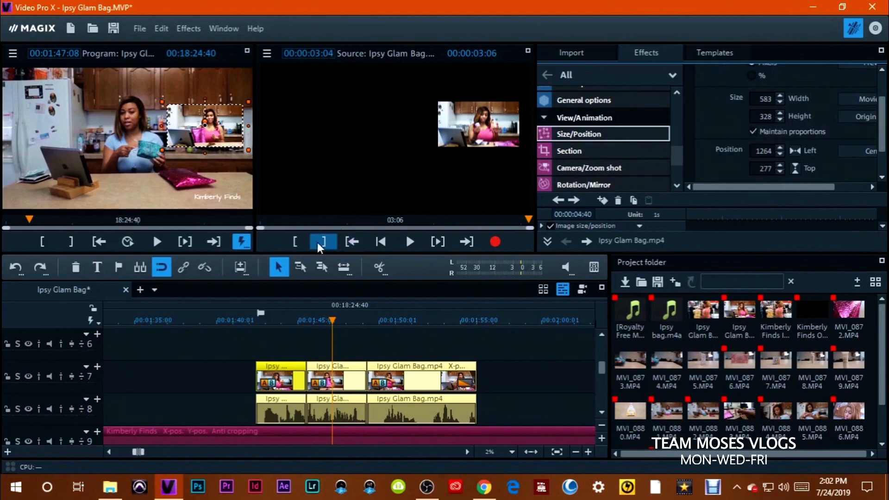
# - Select the Kimberly Finds title on track 9 to examine its Size/Position settings
pyautogui.click(575, 451)
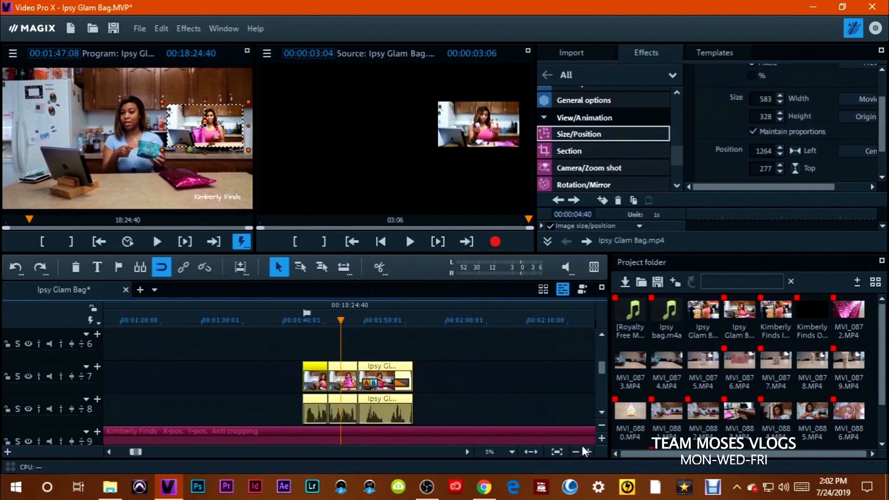
pyautogui.click(576, 451)
pyautogui.click(576, 452)
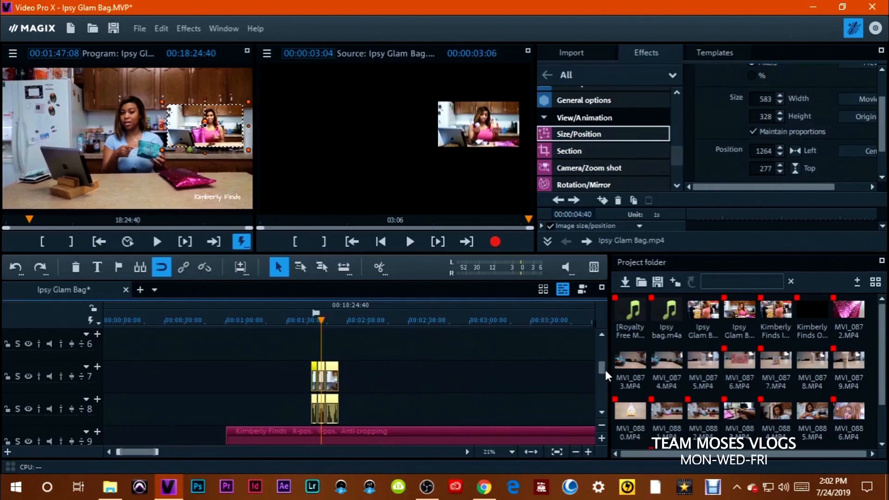
pyautogui.scroll(-1, 604, 365)
pyautogui.click(359, 401)
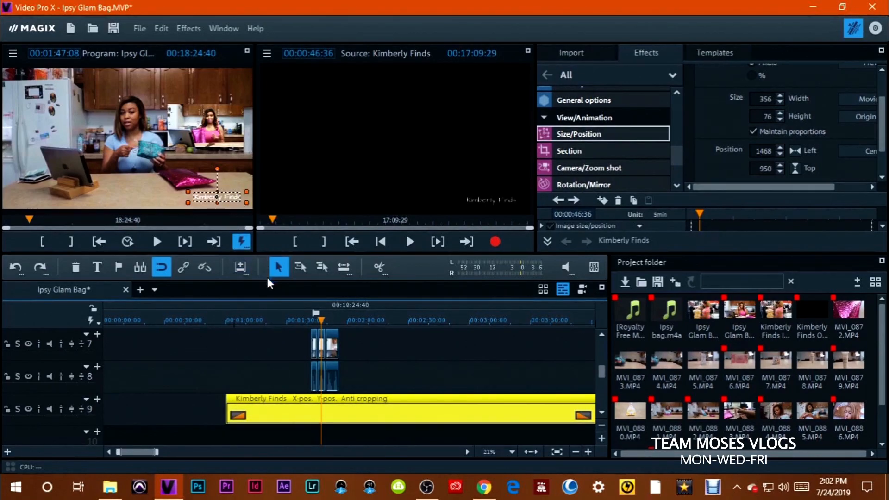
# - Place the playhead at about 00:02:20 and inspect the MVI_0873 and MVI_0880 insert clips on track 4
pyautogui.moveTo(321, 319); pyautogui.dragTo(362, 322)
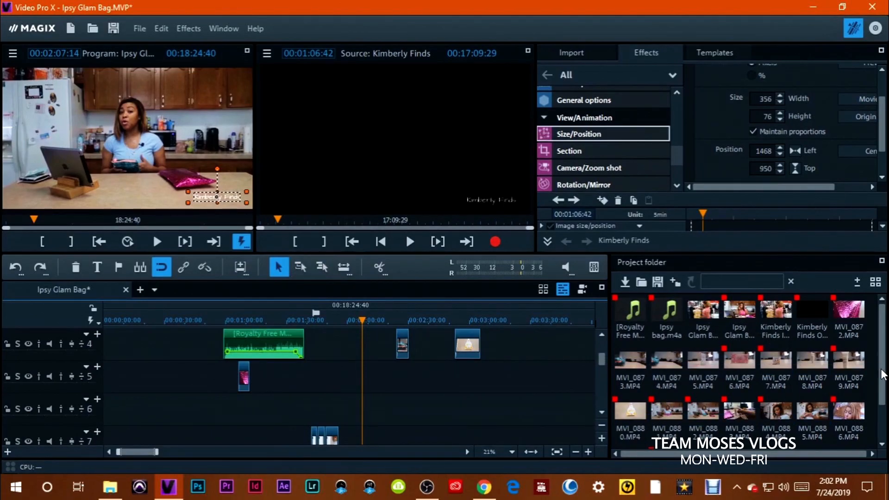
pyautogui.moveTo(882, 383); pyautogui.dragTo(883, 399)
pyautogui.moveTo(854, 324)
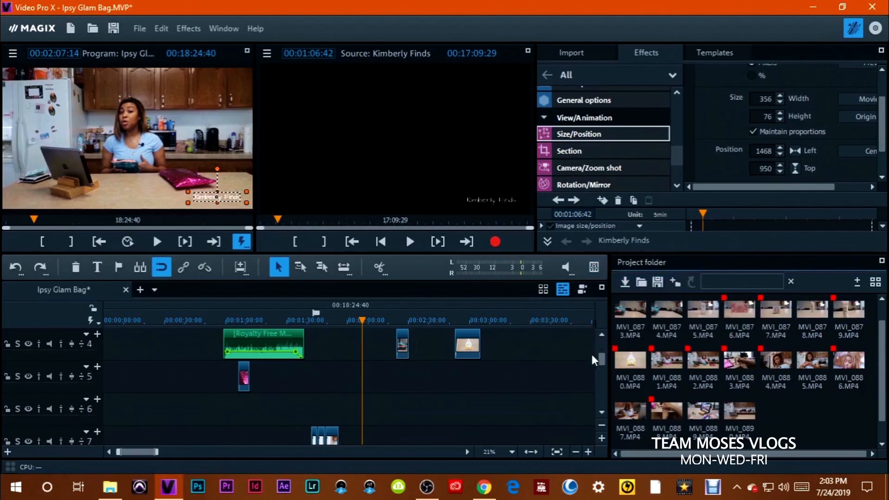
pyautogui.moveTo(599, 360); pyautogui.dragTo(603, 349)
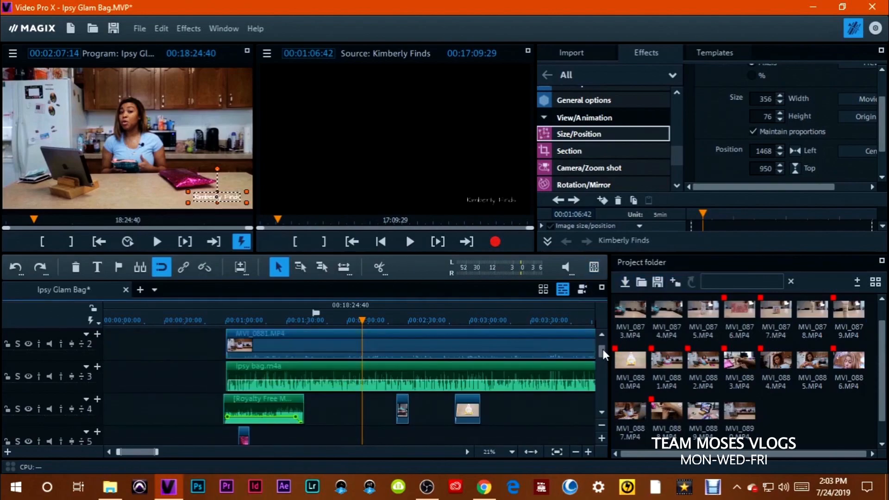
pyautogui.click(397, 320)
pyautogui.moveTo(399, 320); pyautogui.dragTo(388, 320)
pyautogui.click(403, 411)
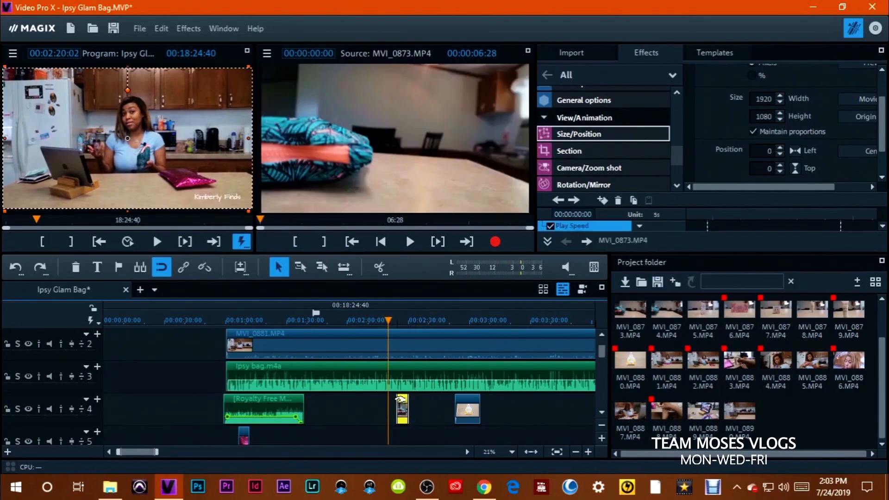
pyautogui.click(475, 410)
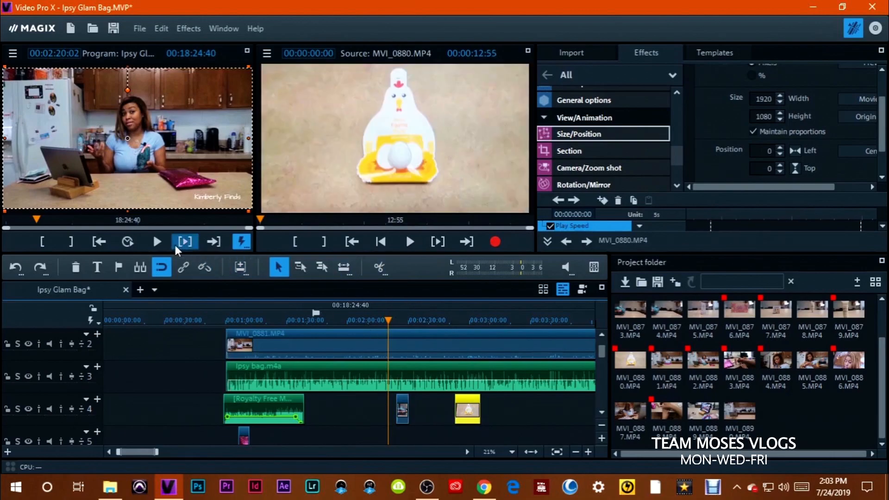
# - Preview the MVI_0873 insert from about 00:02:20, and replay it from about 00:02:24
pyautogui.click(156, 241)
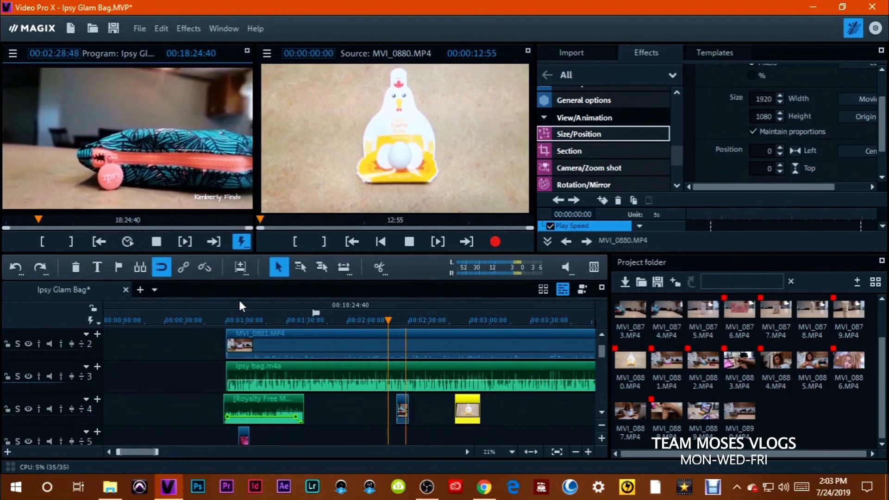
pyautogui.click(155, 240)
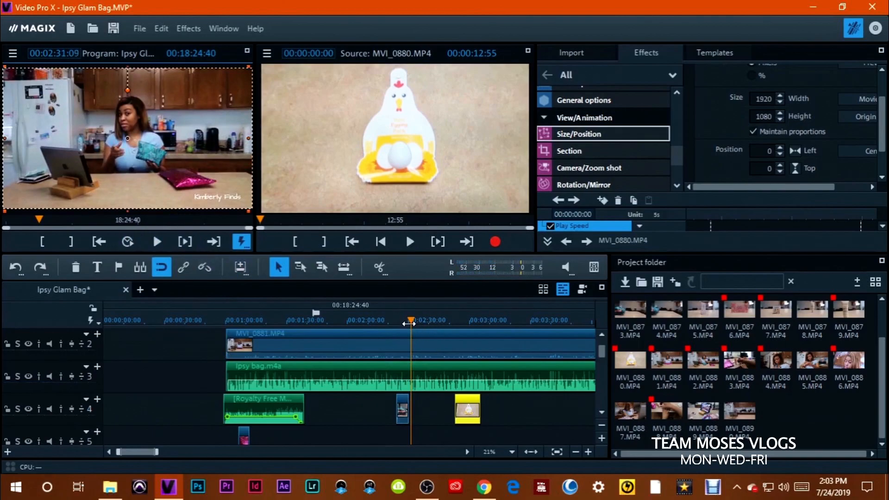
pyautogui.moveTo(408, 324); pyautogui.dragTo(389, 327)
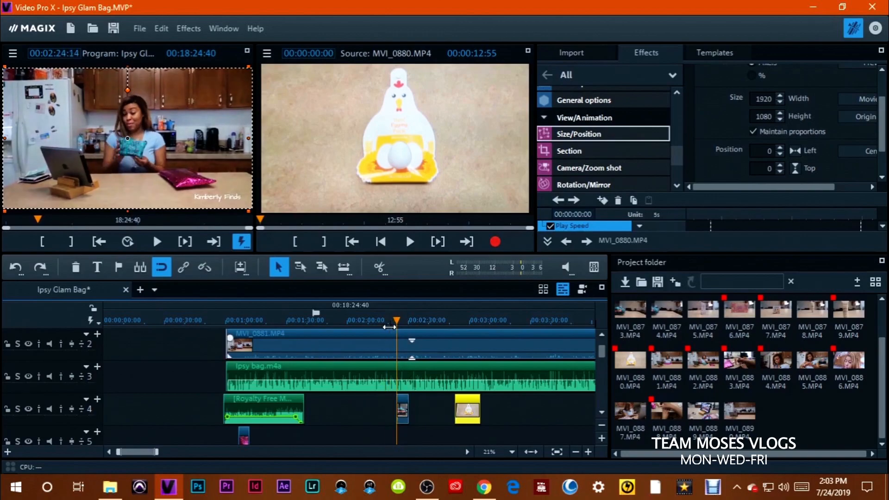
pyautogui.click(156, 241)
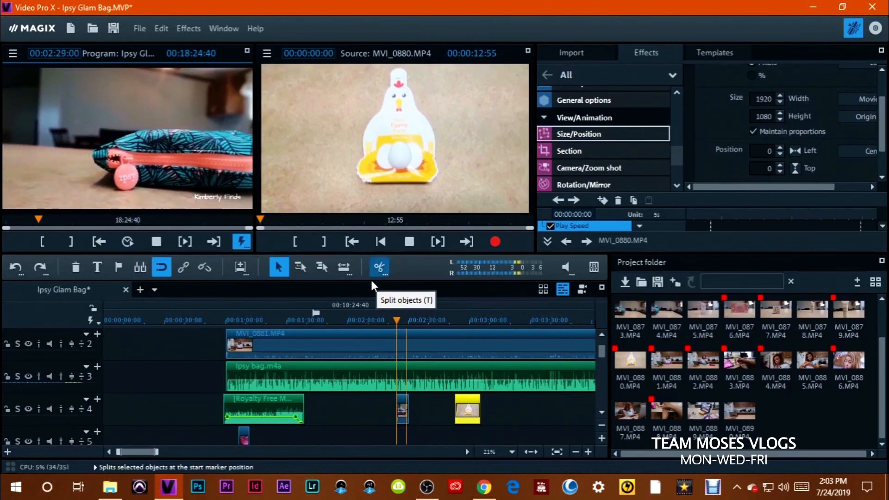
pyautogui.click(158, 244)
# - Preview the MVI_0880 insert on track 4 through its closing crossfade
pyautogui.click(448, 320)
pyautogui.press('space')
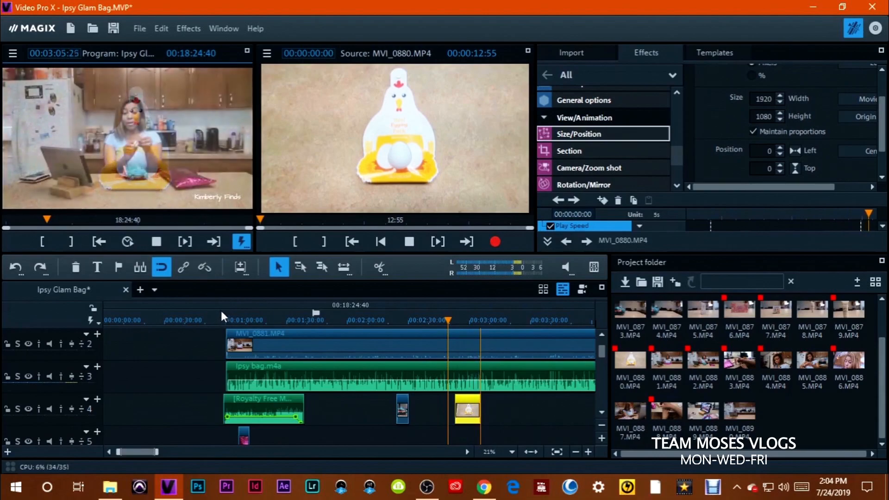
pyautogui.click(160, 248)
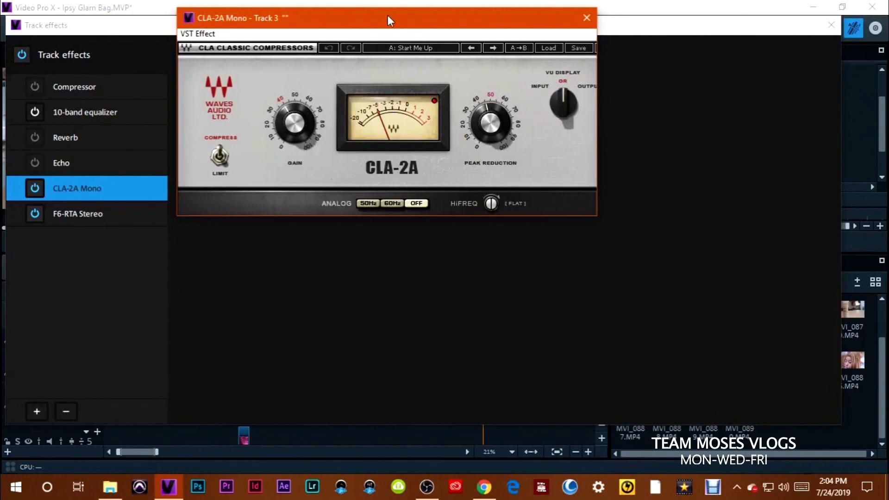
# - Review the CLA-2A Mono compressor and F6-RTA Stereo equalizer settings on track 3, closing each plug-in window
pyautogui.moveTo(394, 23); pyautogui.dragTo(513, 124)
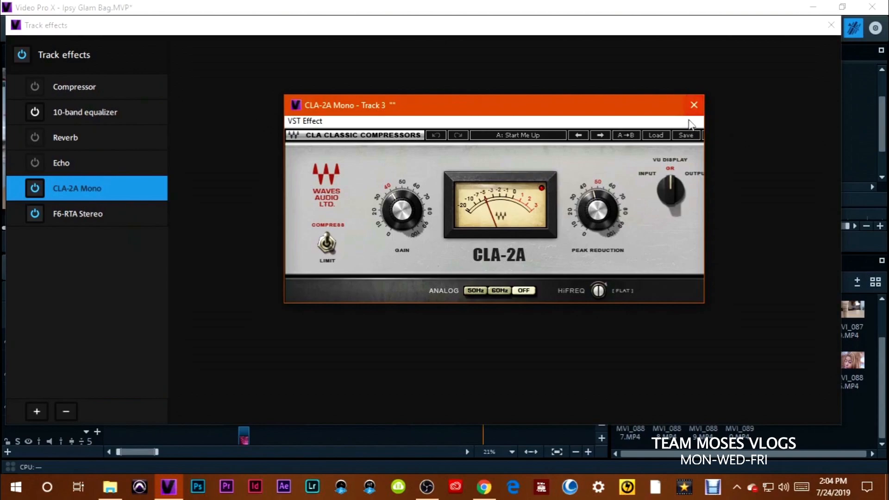
pyautogui.click(694, 106)
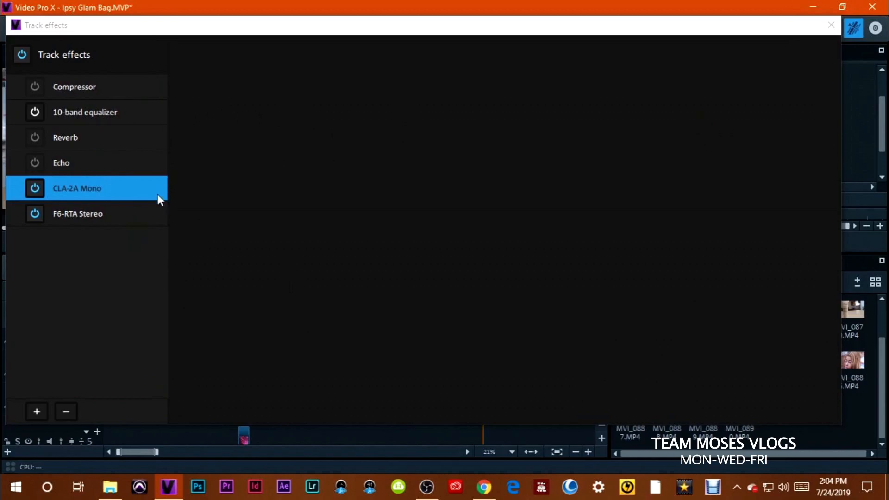
pyautogui.click(113, 213)
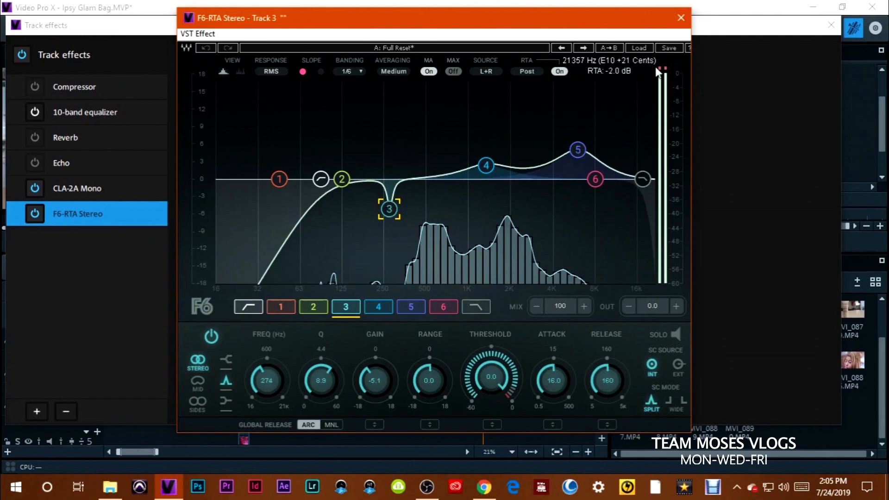
pyautogui.click(679, 18)
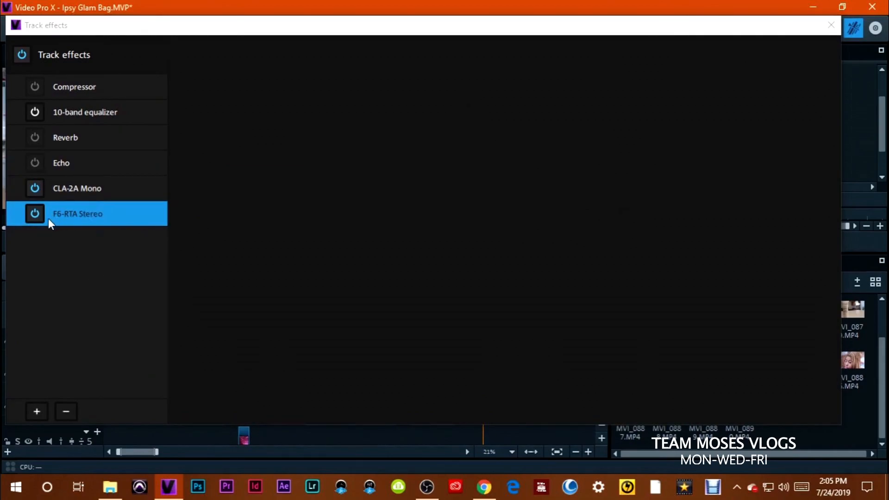
# - Add the Abbey Road Plates Mono/Stereo VST plug-in from WaveShells V10 to the effects of track 3
pyautogui.click(34, 412)
pyautogui.moveTo(56, 419)
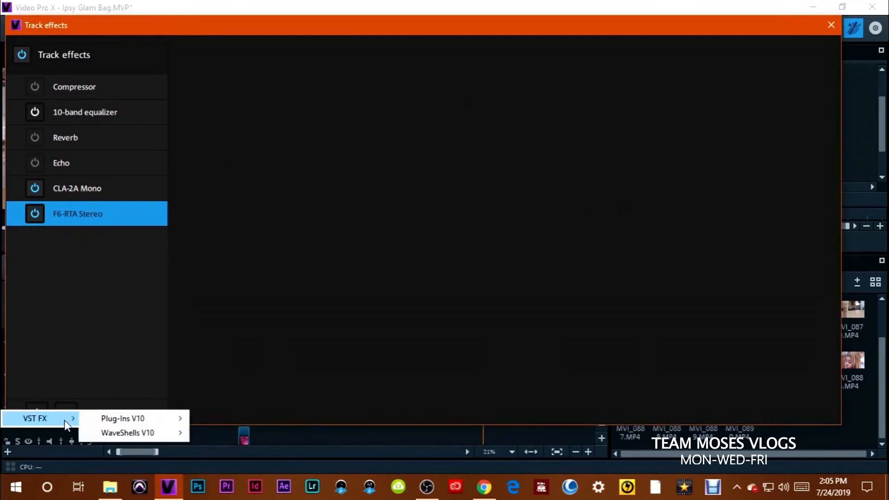
pyautogui.moveTo(119, 435)
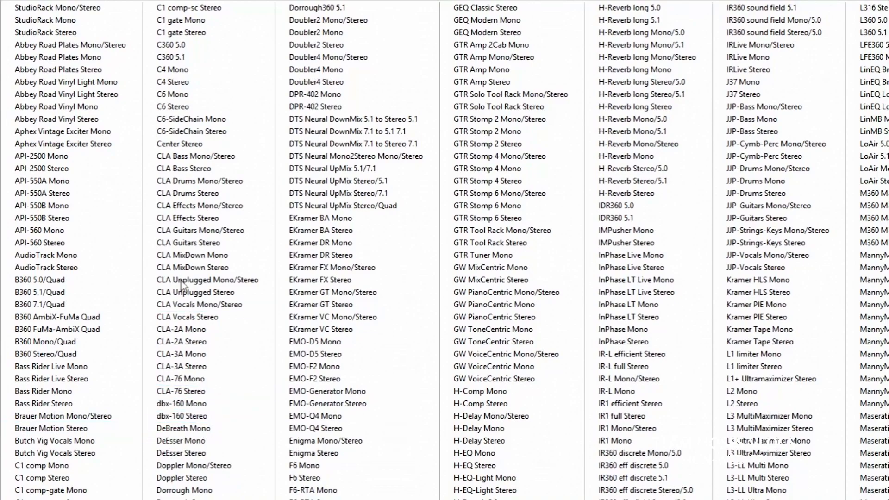
pyautogui.click(69, 44)
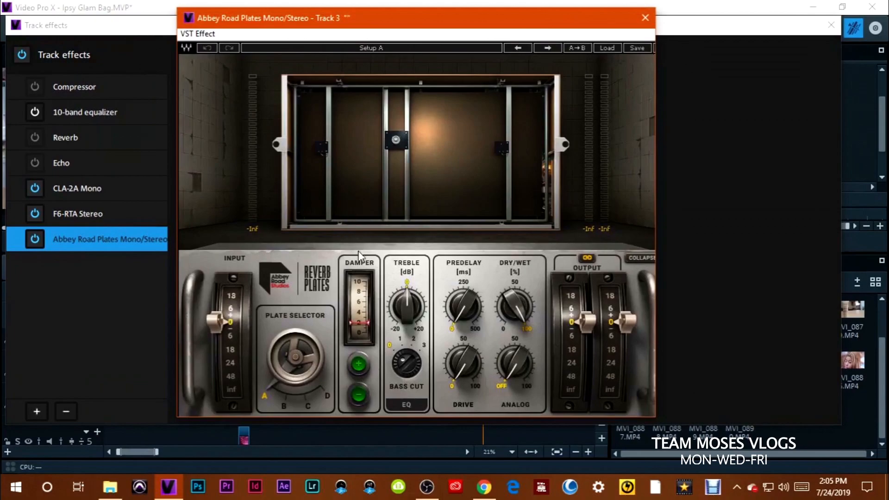
# - Lower the Abbey Road Plates dry/wet mix to about 12% and raise it slightly while listening to playback
pyautogui.moveTo(513, 306); pyautogui.dragTo(513, 333)
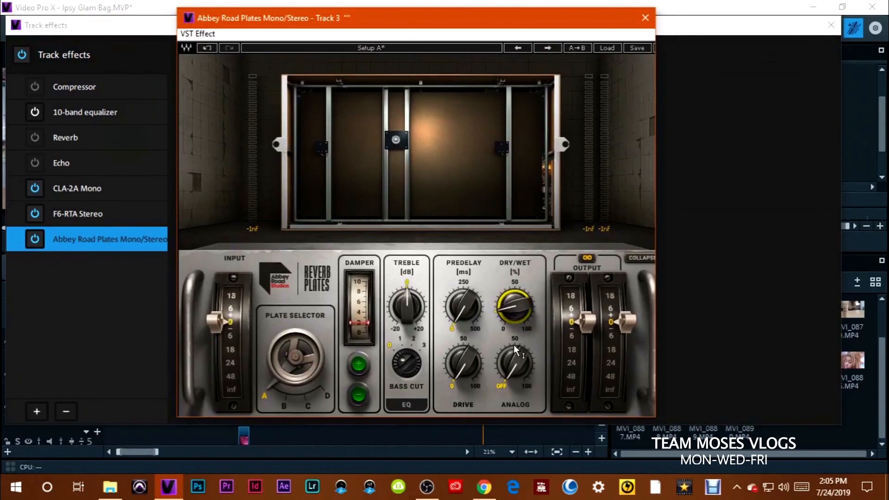
pyautogui.moveTo(507, 327); pyautogui.dragTo(507, 340)
pyautogui.press('space')
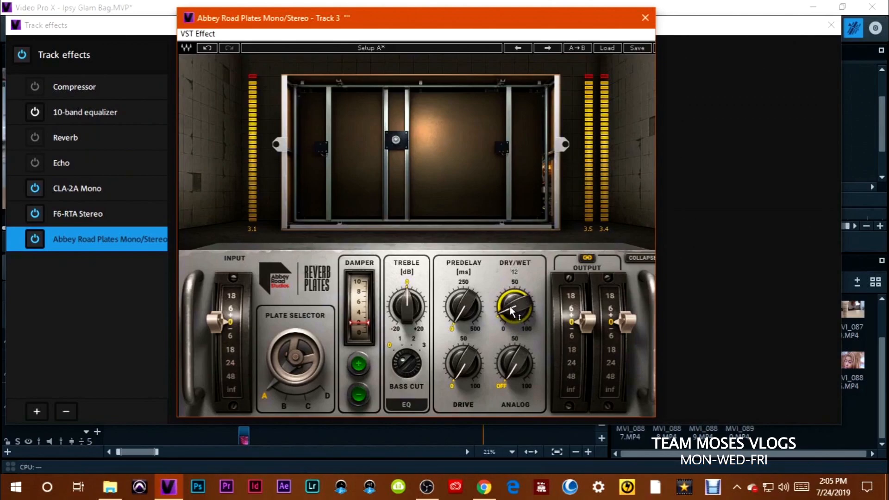
pyautogui.moveTo(509, 317)
pyautogui.mouseDown()
pyautogui.moveTo(509, 329)
pyautogui.moveTo(505, 305)
pyautogui.mouseUp()
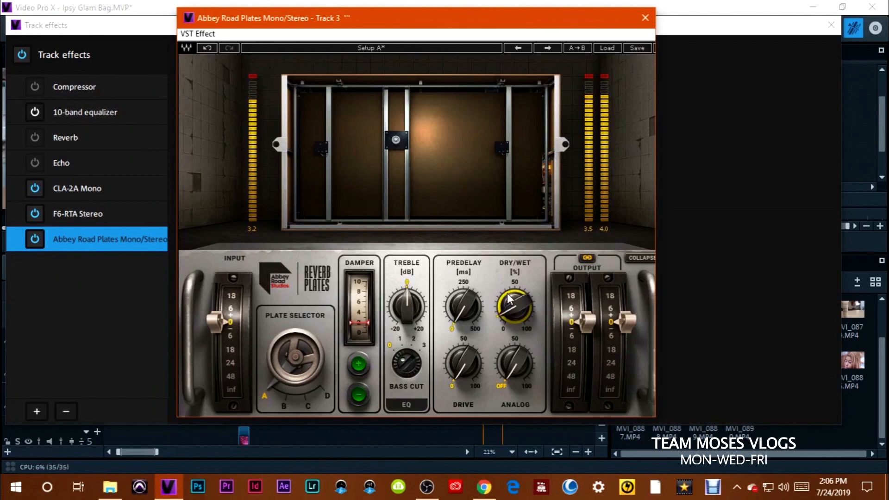
# - Raise the Abbey Road Plates predelay to about 366 ms, reduce it partway, increase the drive, and close the plug-in window
pyautogui.moveTo(459, 314); pyautogui.dragTo(458, 234)
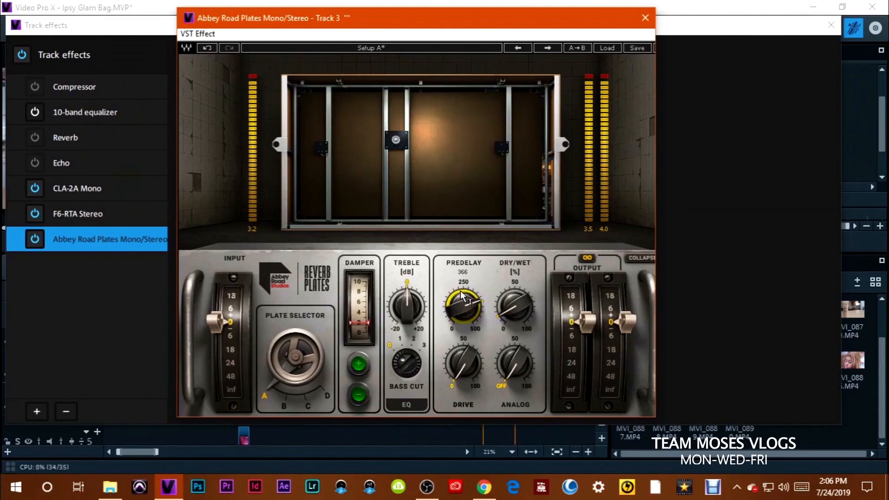
pyautogui.moveTo(462, 296); pyautogui.dragTo(462, 333)
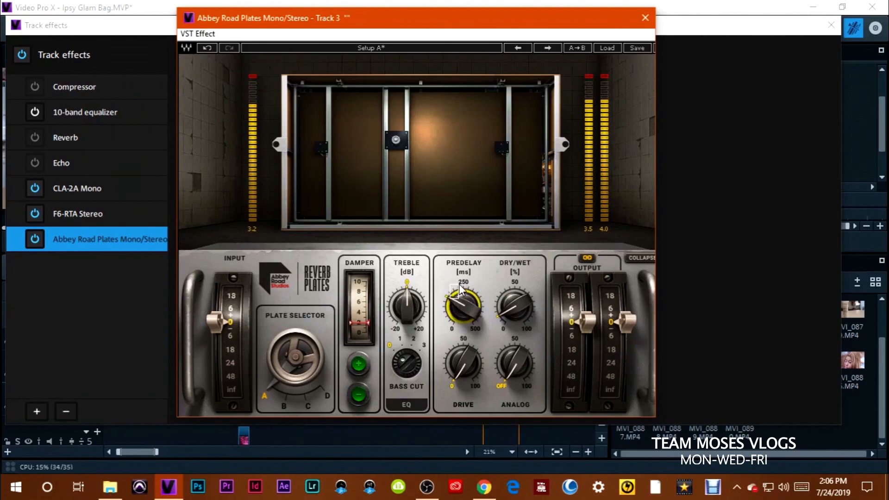
pyautogui.moveTo(461, 368); pyautogui.dragTo(454, 341)
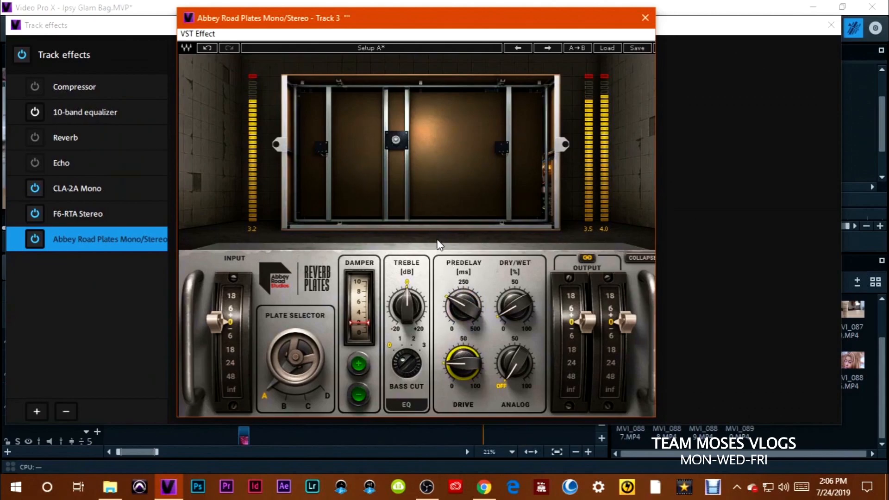
pyautogui.click(645, 17)
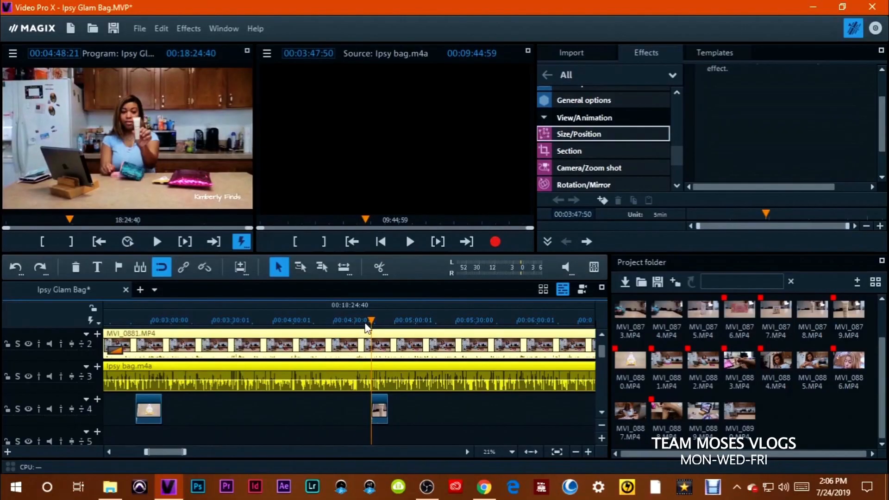
# - Preview the MVI_0879 insert on track 4 from just before its start through its closing crossfade
pyautogui.moveTo(368, 321); pyautogui.dragTo(364, 321)
pyautogui.click(156, 241)
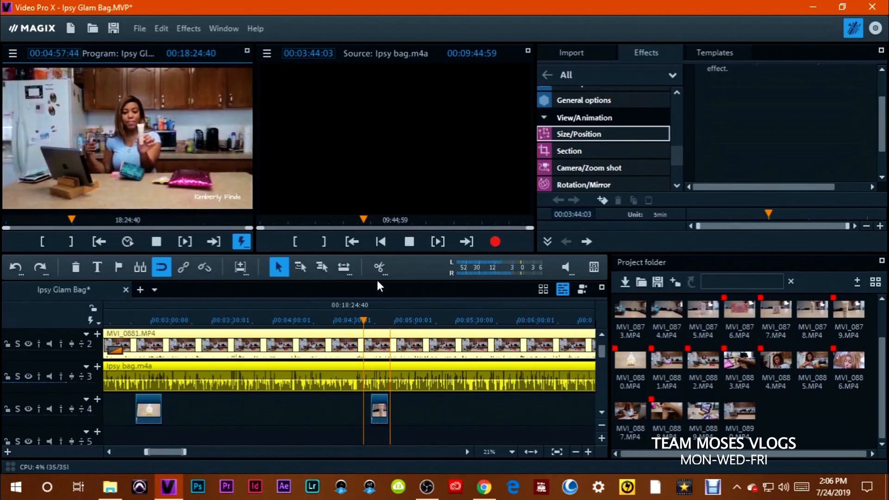
pyautogui.click(156, 241)
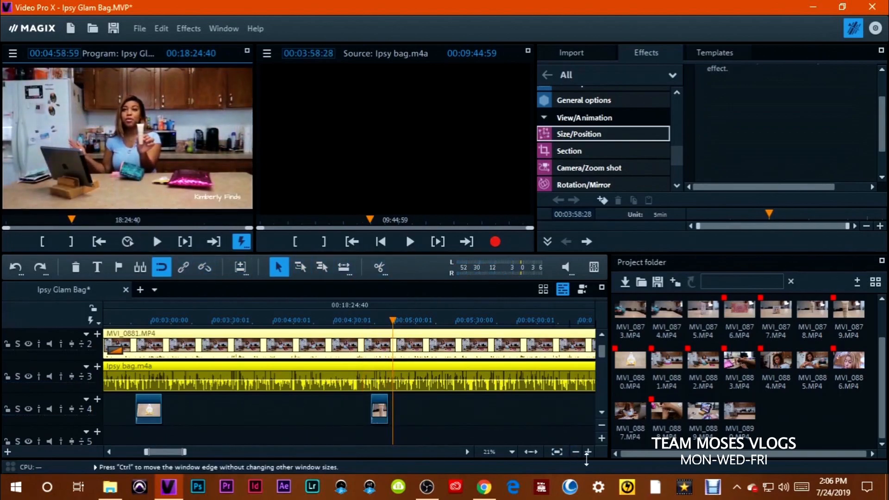
pyautogui.click(588, 452)
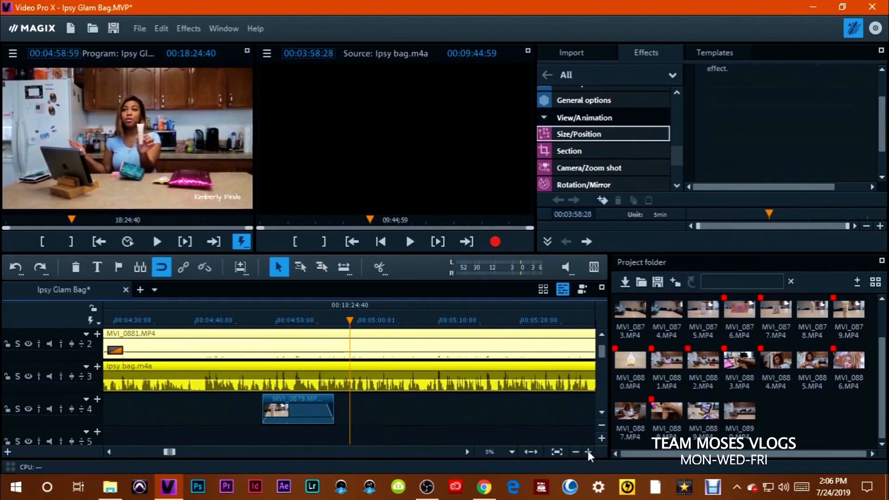
pyautogui.click(298, 419)
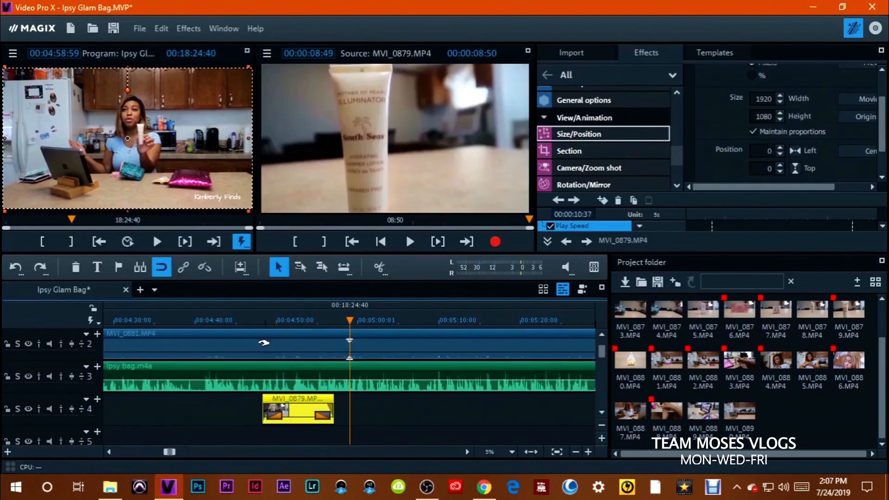
pyautogui.click(254, 315)
pyautogui.click(153, 239)
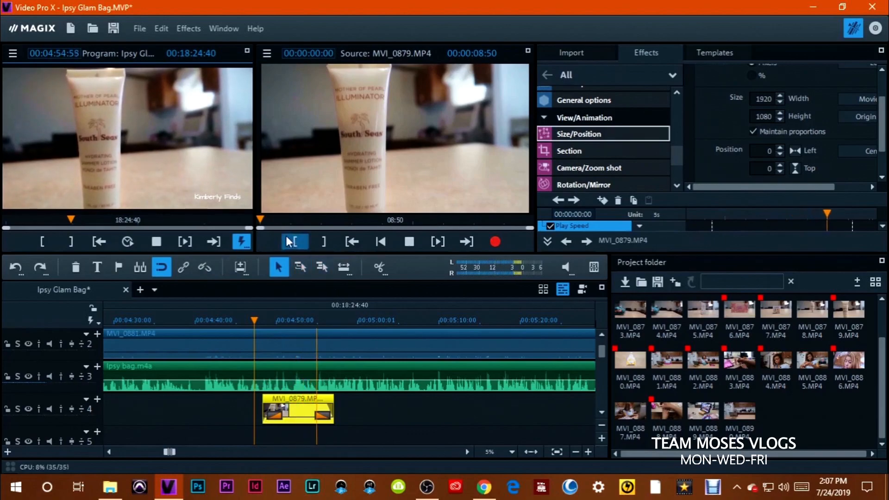
pyautogui.press('space')
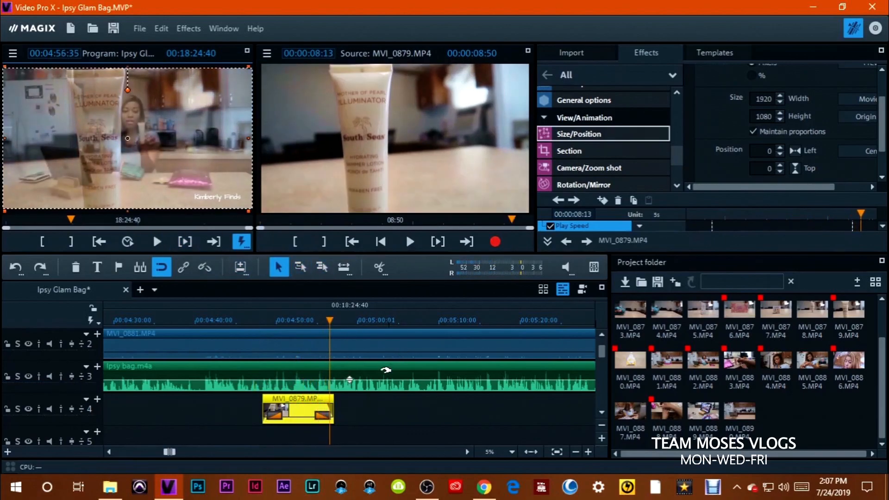
pyautogui.click(296, 423)
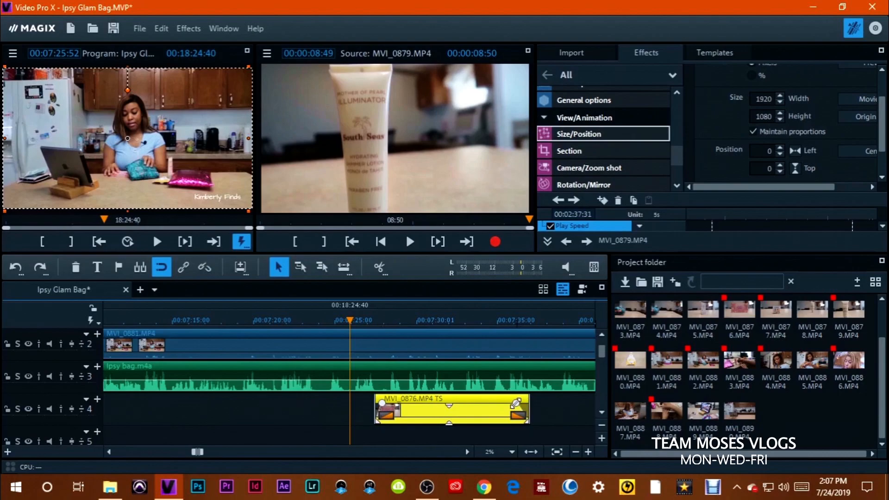
# - Slightly adjust the fade-out of the MVI_0876 insert on track 4 and play through the clip to check it
pyautogui.moveTo(516, 404); pyautogui.dragTo(514, 405)
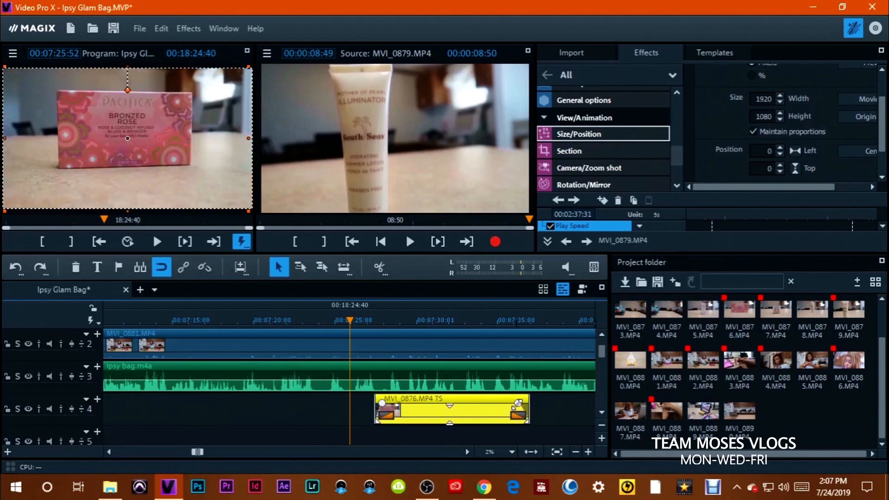
pyautogui.moveTo(519, 403); pyautogui.dragTo(521, 403)
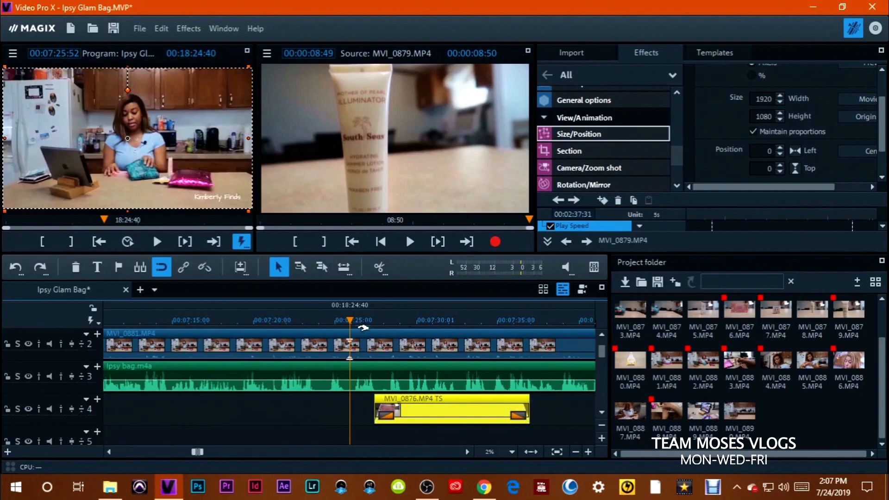
pyautogui.click(157, 241)
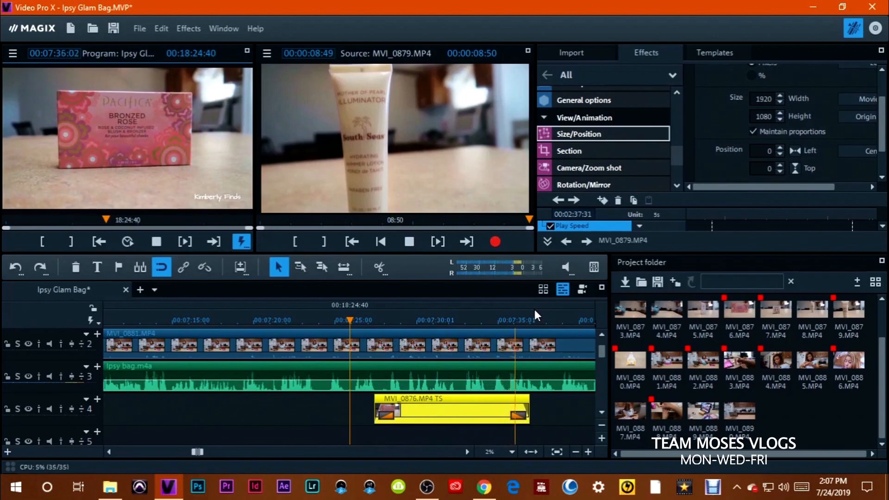
pyautogui.click(155, 240)
# - Find the PRETTY, SIMPLE, CUTE title overlays on the lower tracks near 11:40 and preview them
pyautogui.click(575, 452)
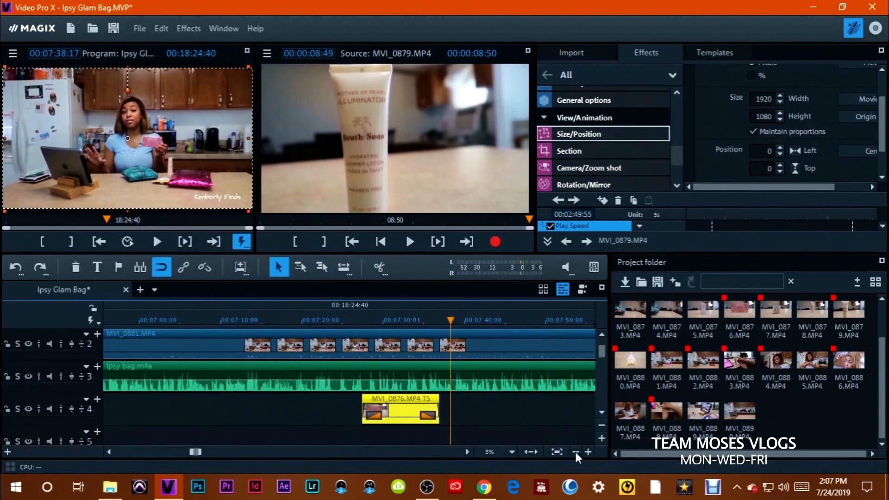
pyautogui.moveTo(196, 451); pyautogui.dragTo(210, 451)
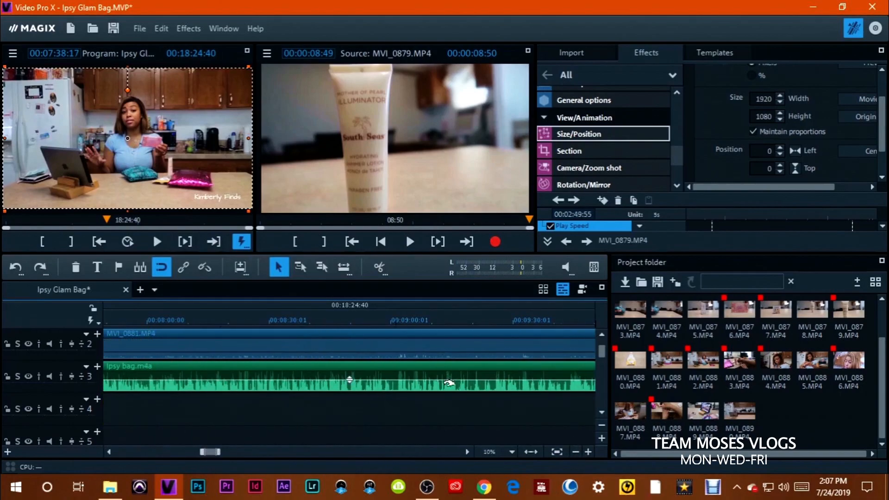
pyautogui.click(577, 452)
pyautogui.click(575, 452)
pyautogui.click(574, 452)
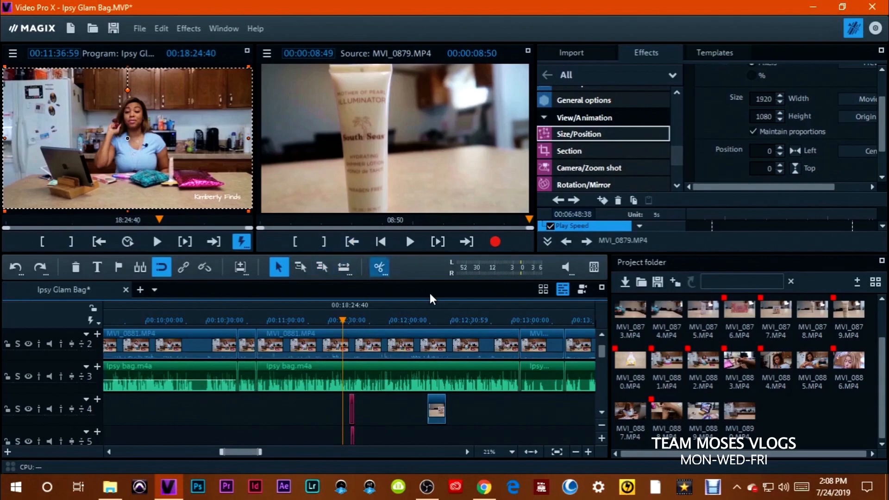
pyautogui.click(588, 451)
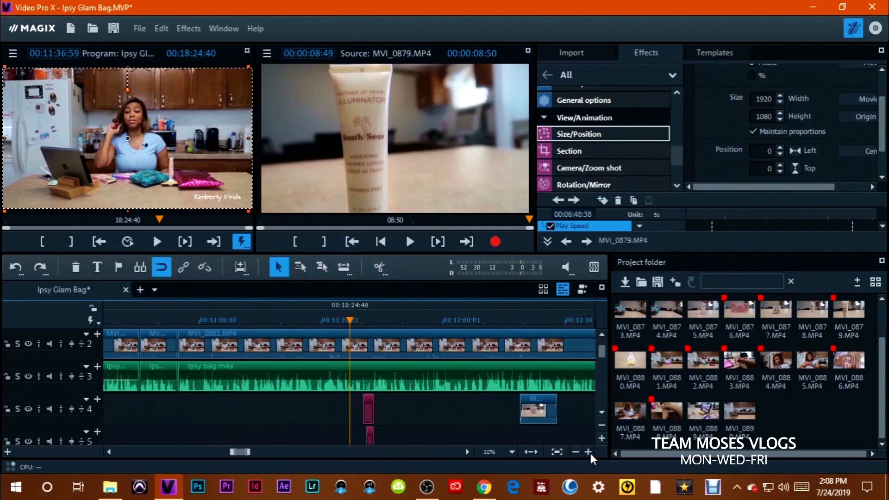
pyautogui.click(588, 451)
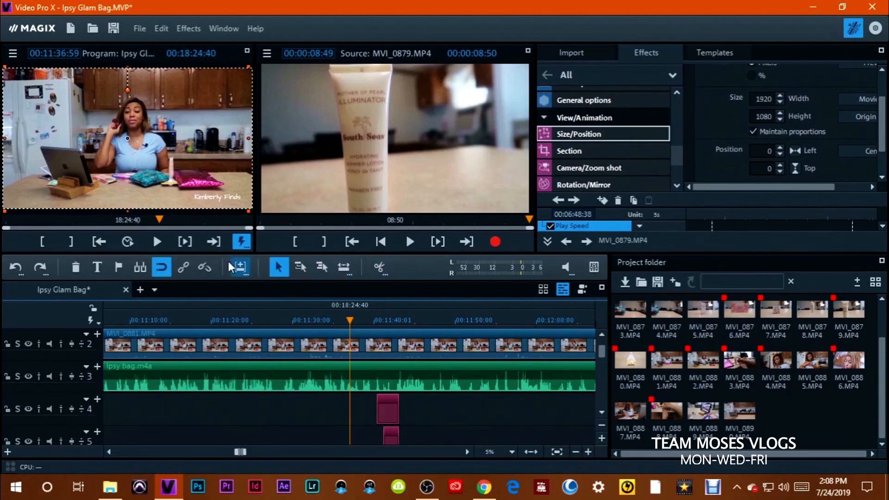
pyautogui.click(157, 241)
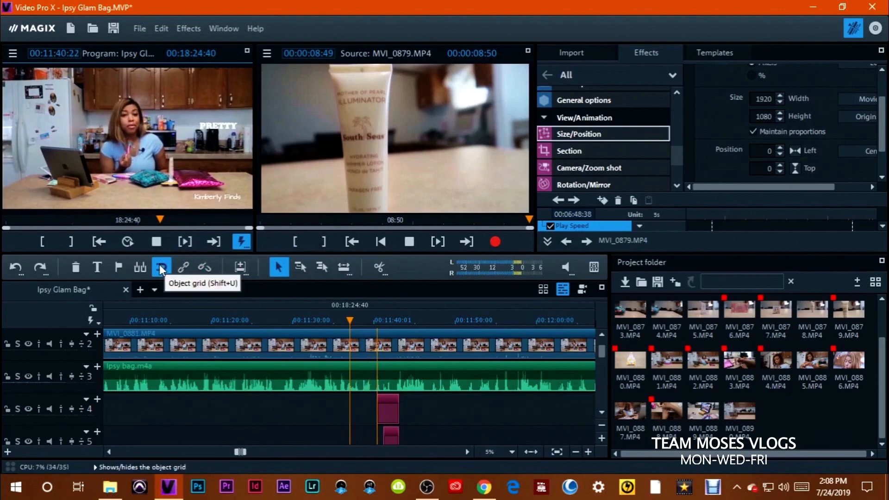
pyautogui.click(157, 240)
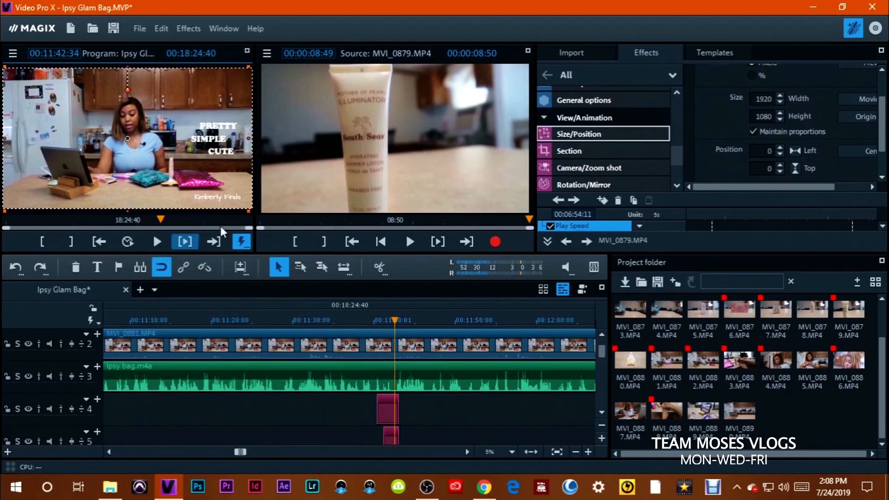
# - Browse the template categories, from transitions and title templates to design elements and image objects
pyautogui.click(716, 52)
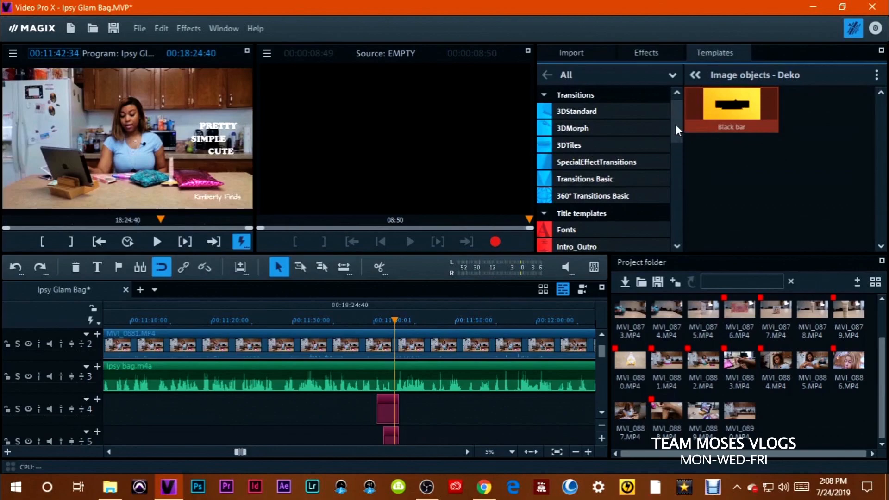
pyautogui.moveTo(676, 125); pyautogui.dragTo(680, 240)
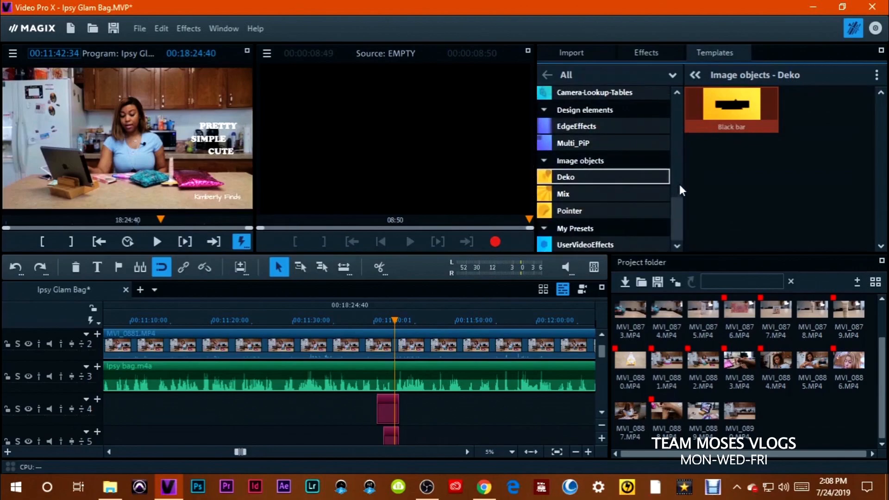
pyautogui.scroll(5, 676, 204)
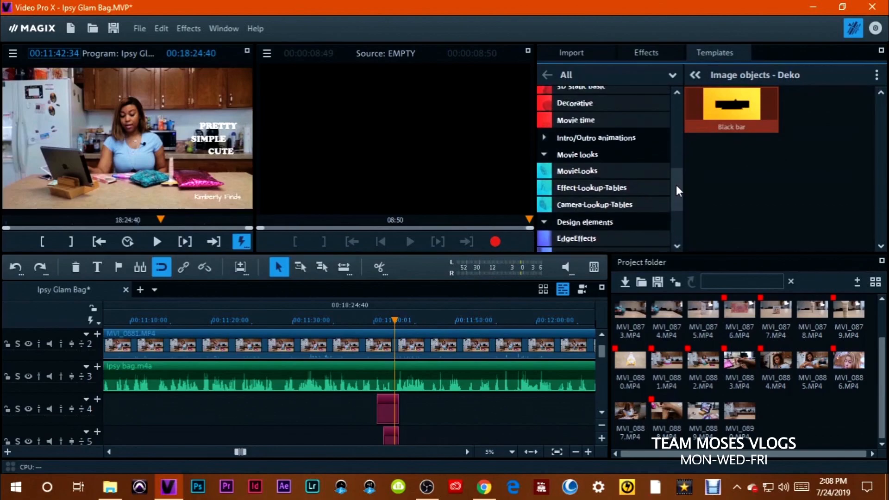
pyautogui.scroll(3, 678, 181)
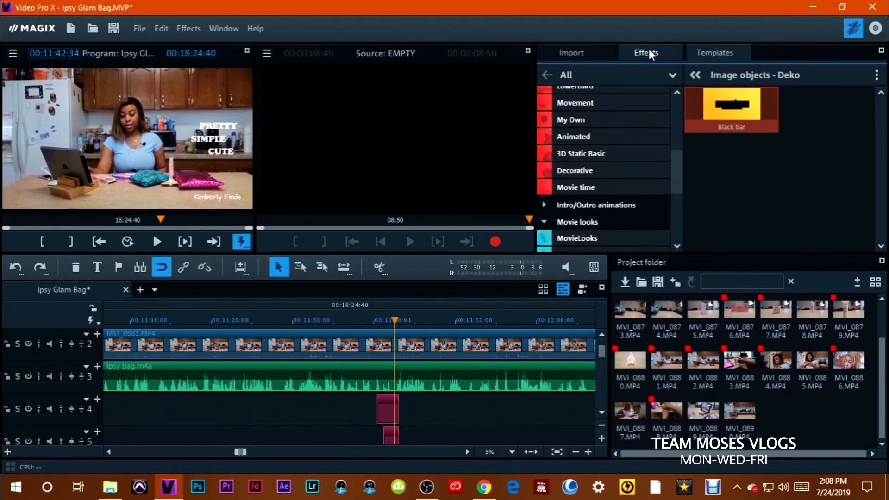
# - Review the effect categories, including the Move animations and 360° video group, and collapse the Video effects and View/Animation groups
pyautogui.click(647, 52)
pyautogui.scroll(-5, 676, 153)
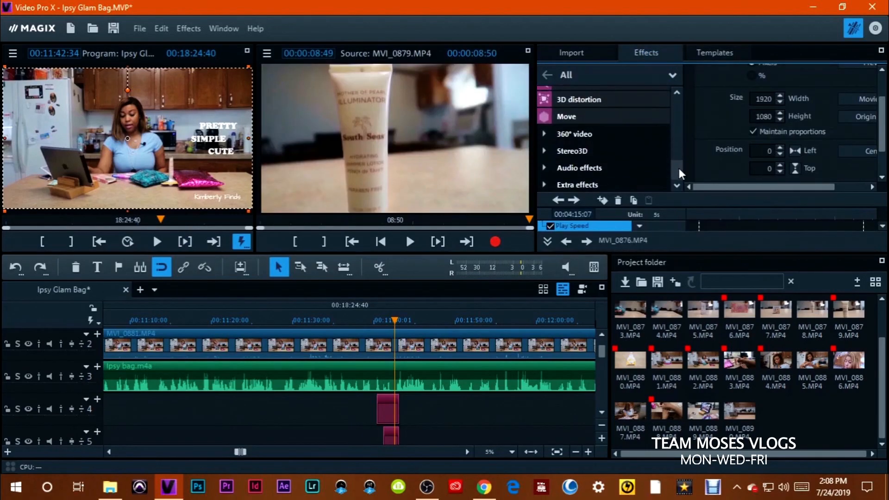
pyautogui.click(626, 115)
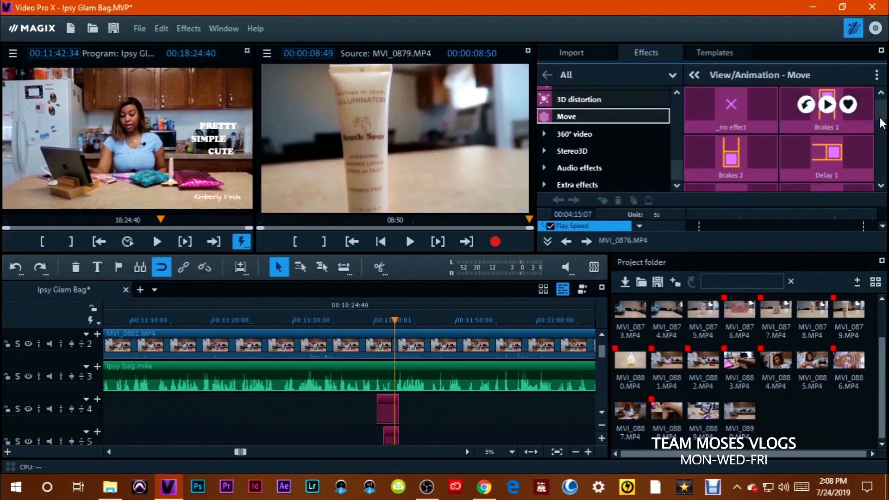
pyautogui.click(545, 134)
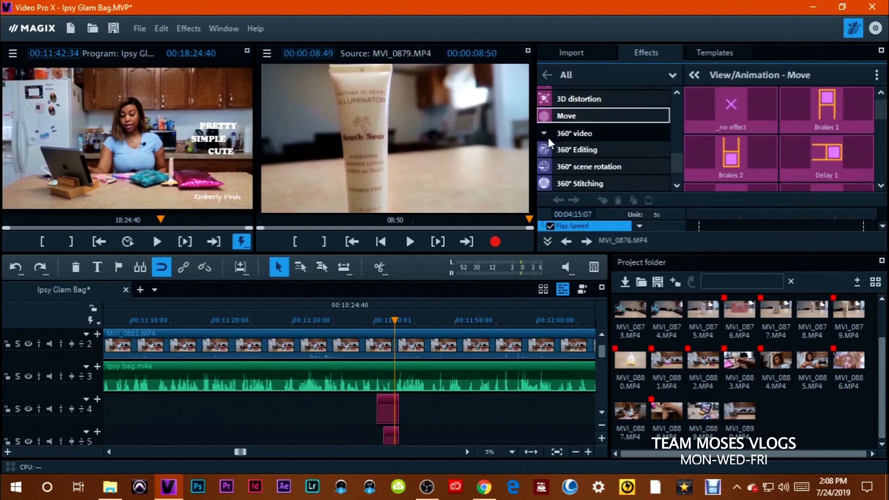
pyautogui.click(546, 135)
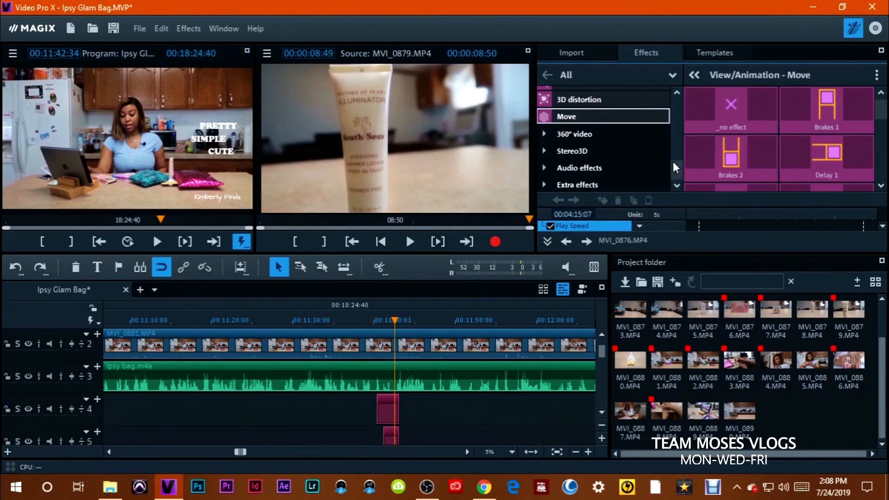
pyautogui.moveTo(675, 175); pyautogui.dragTo(671, 105)
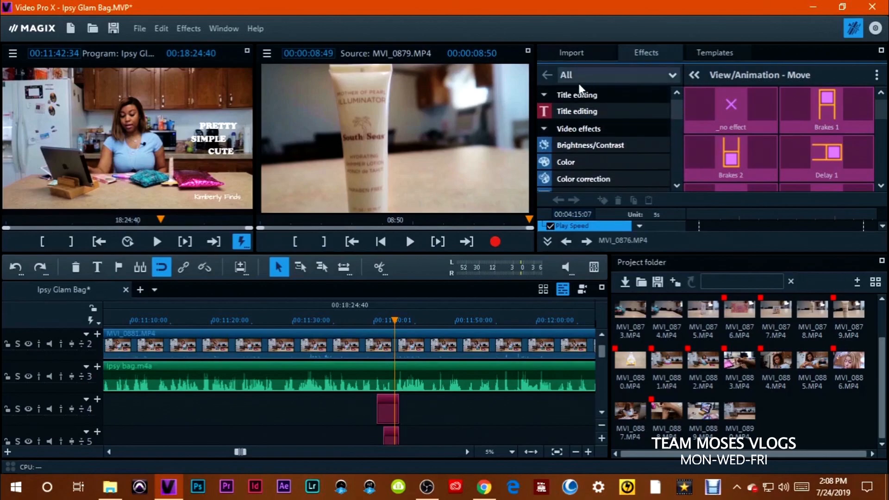
pyautogui.click(545, 93)
pyautogui.click(546, 93)
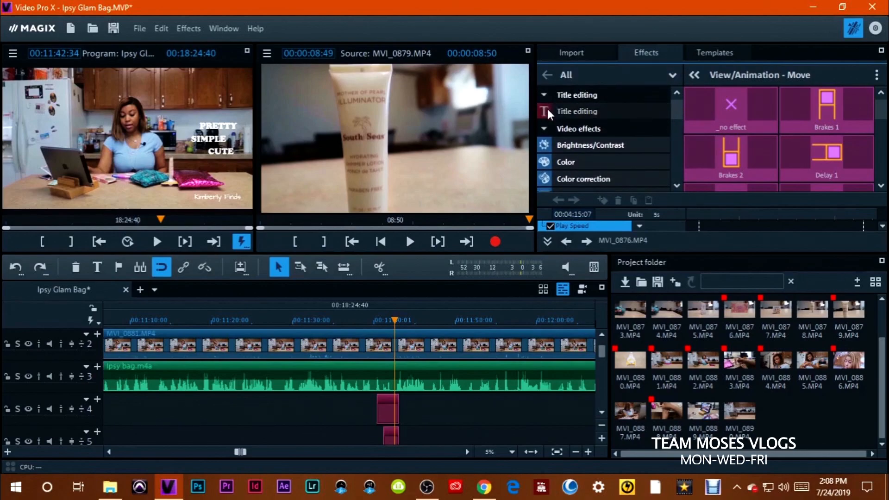
pyautogui.click(545, 129)
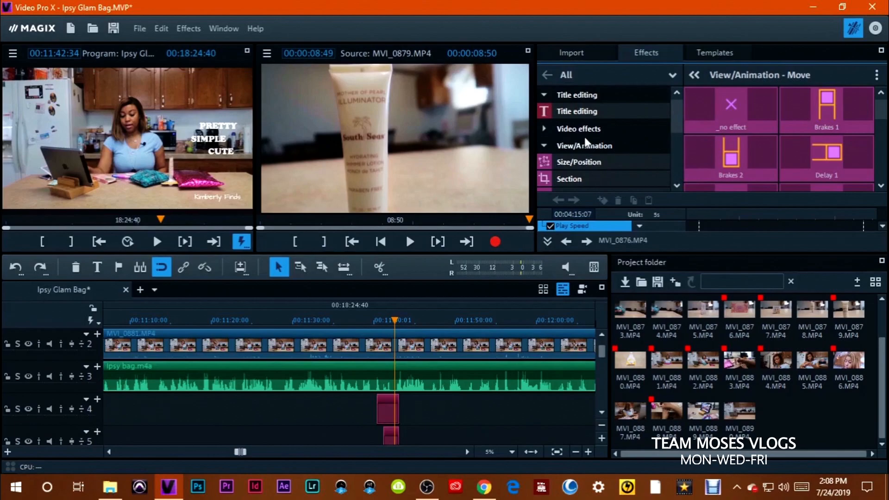
pyautogui.click(546, 144)
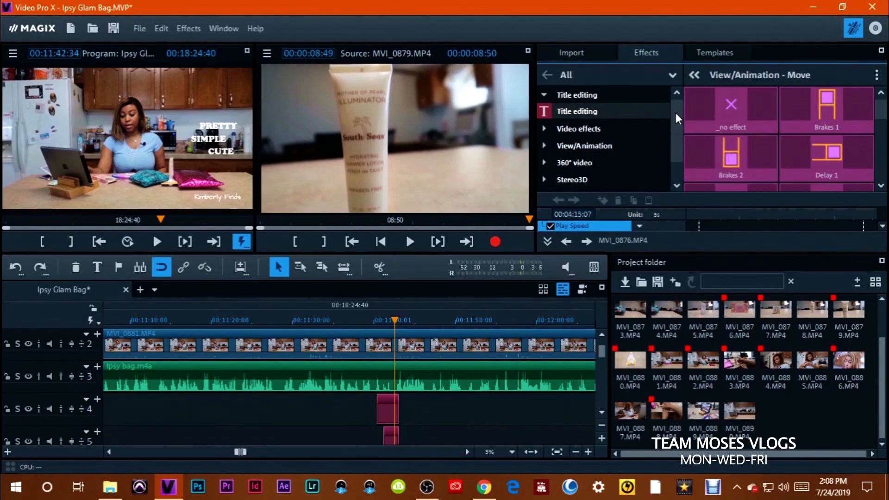
# - Browse the title template categories Animated, 3D Static Basic, Decorative, Movie time and Fonts
pyautogui.click(716, 53)
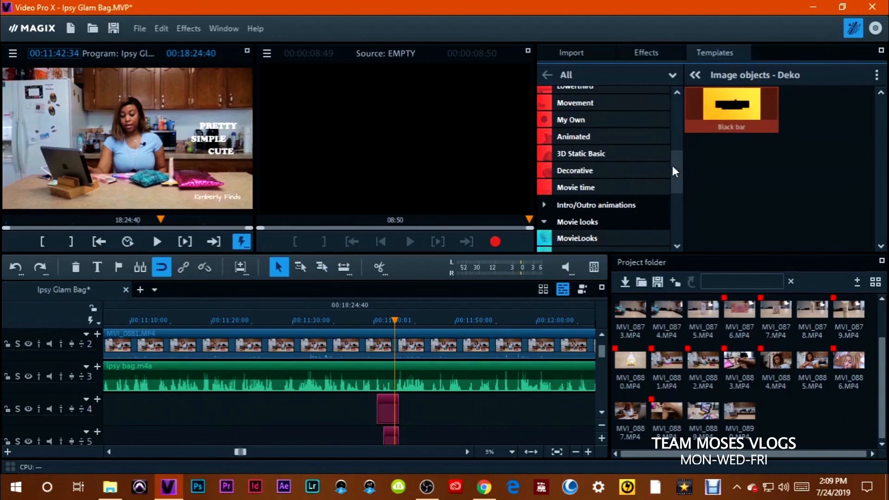
pyautogui.click(624, 135)
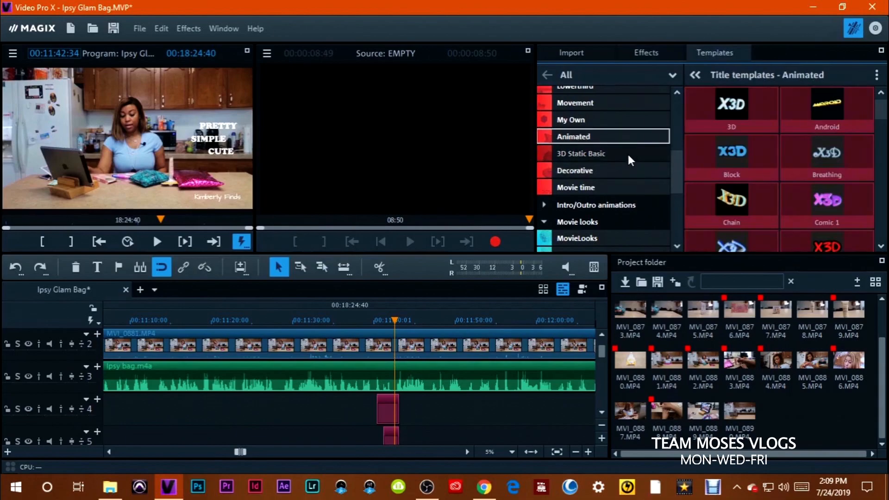
pyautogui.click(628, 153)
pyautogui.click(628, 171)
pyautogui.click(640, 187)
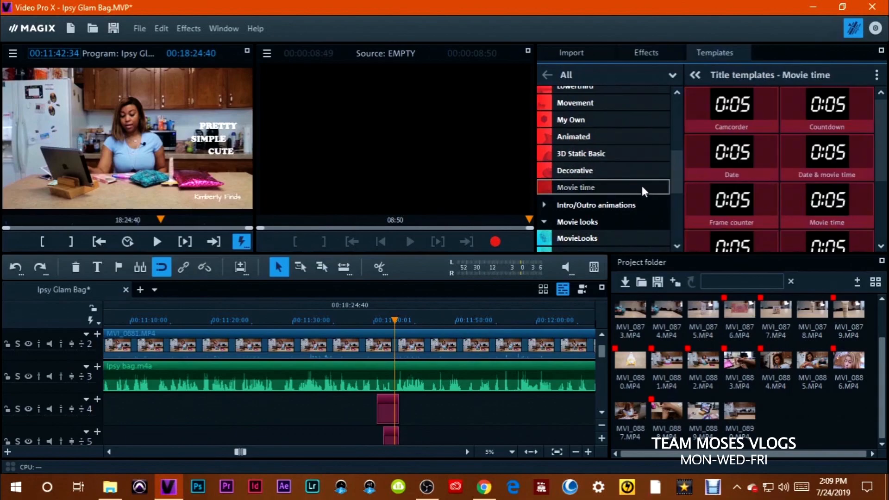
pyautogui.scroll(-1, 677, 190)
pyautogui.moveTo(676, 189); pyautogui.dragTo(678, 151)
pyautogui.click(632, 169)
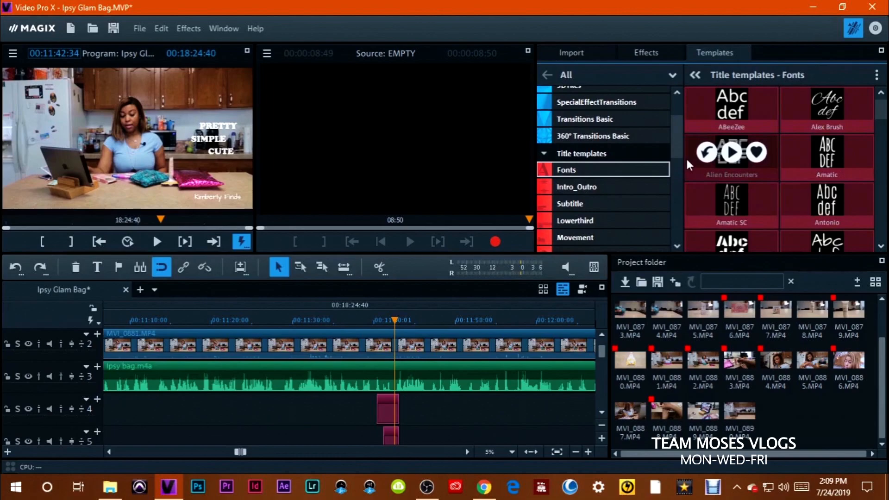
pyautogui.moveTo(676, 149); pyautogui.dragTo(676, 161)
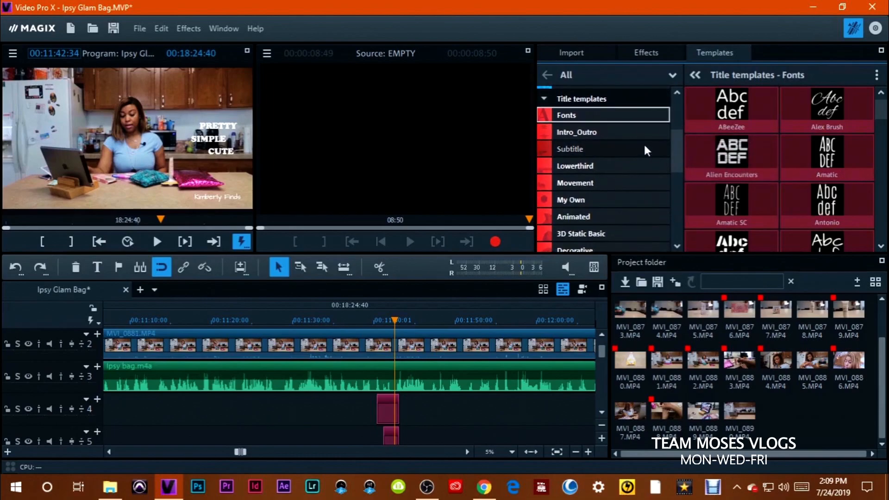
# - Look through the Subtitle title templates and preview the Vanishing center subtitle
pyautogui.click(659, 145)
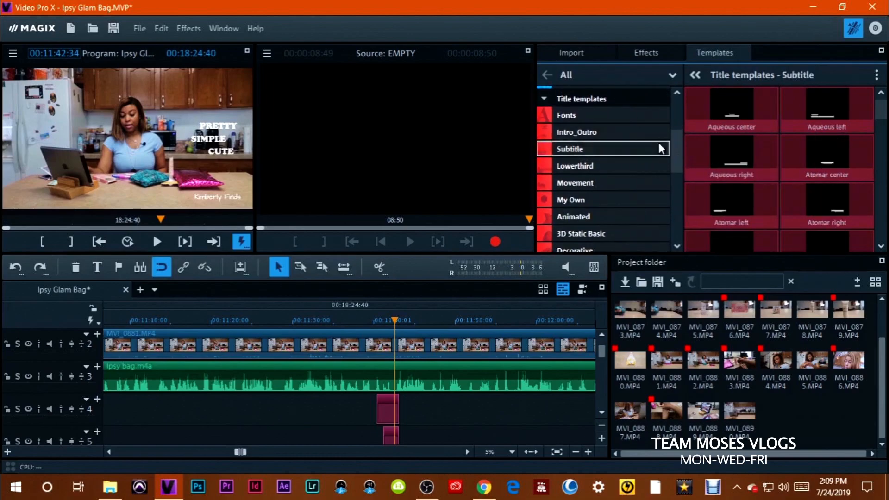
pyautogui.moveTo(881, 116); pyautogui.dragTo(885, 240)
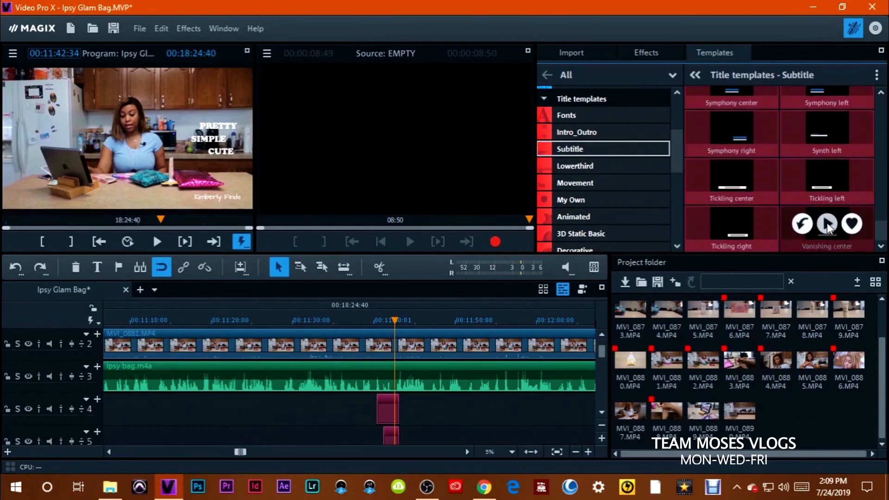
pyautogui.click(827, 223)
pyautogui.moveTo(743, 135)
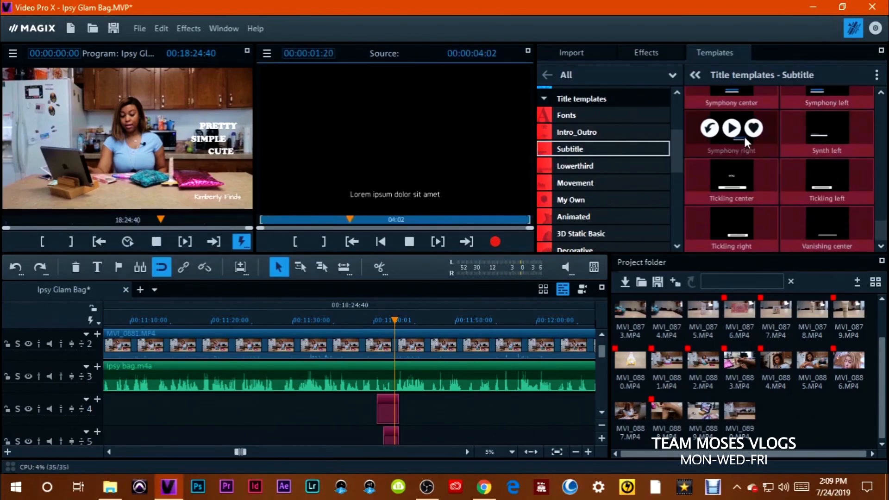
# - Find the three stacked title overlays on tracks 4 to 6 near 11:40 and play through them
pyautogui.click(601, 411)
pyautogui.click(601, 411)
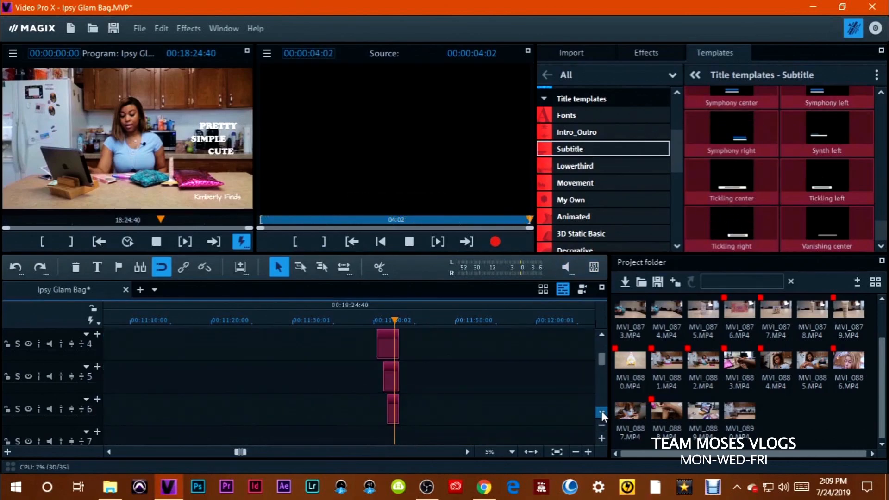
pyautogui.click(377, 319)
pyautogui.click(156, 241)
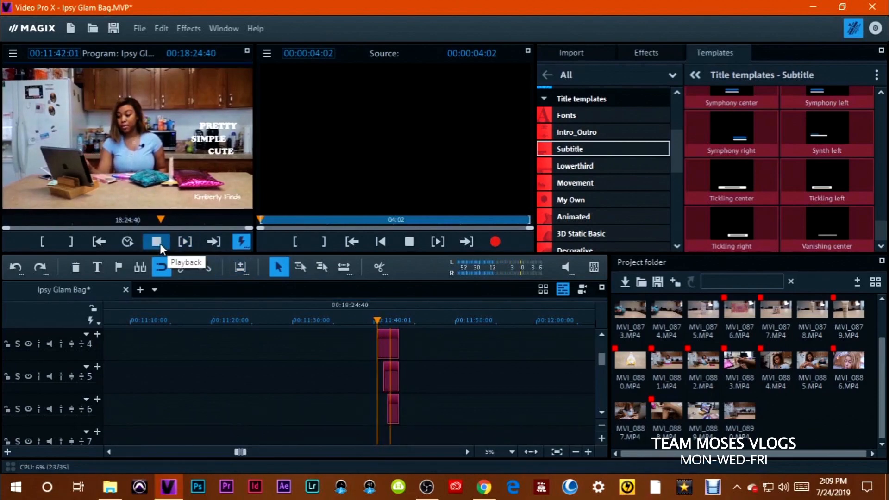
pyautogui.click(157, 243)
# - Try out the Vanishing center subtitle on track 7 near 11:40, then delete it
pyautogui.moveTo(857, 238)
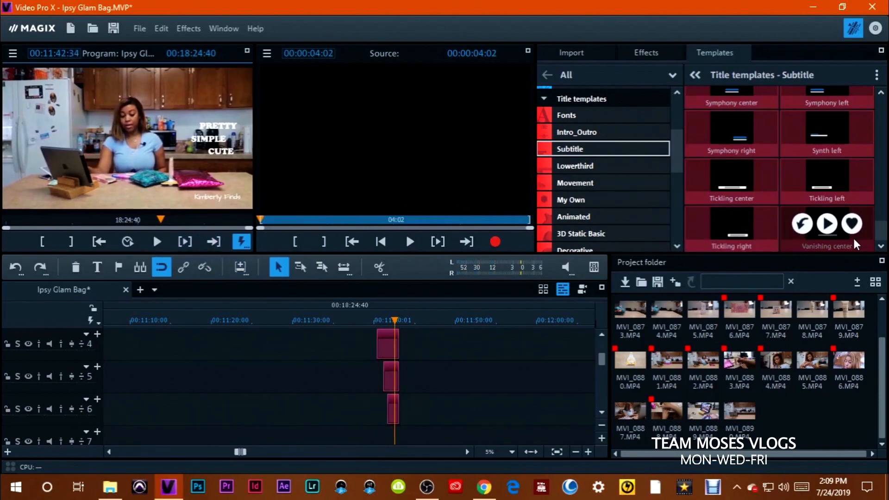
pyautogui.moveTo(413, 317); pyautogui.dragTo(388, 335)
pyautogui.click(364, 319)
pyautogui.click(154, 239)
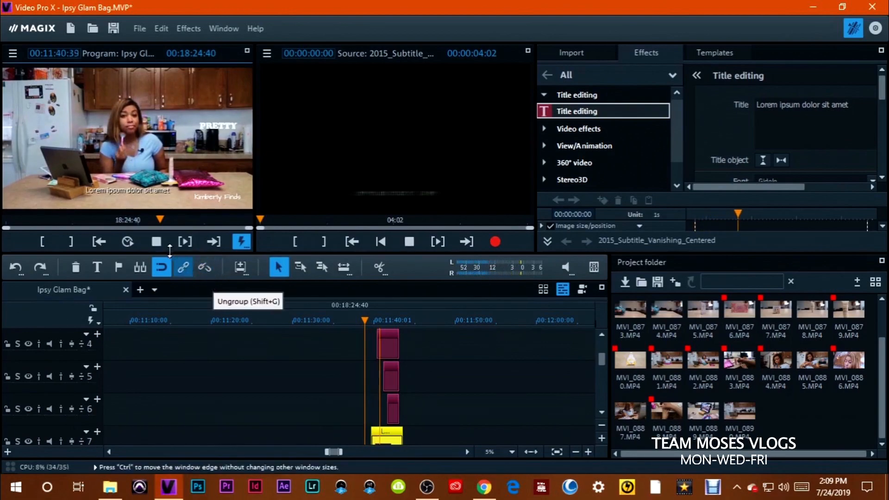
pyautogui.click(154, 241)
pyautogui.click(386, 435)
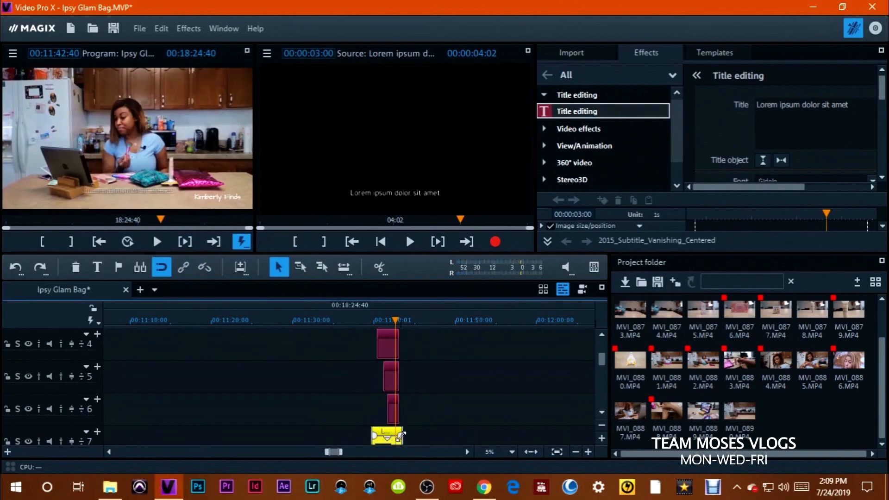
pyautogui.press('Delete')
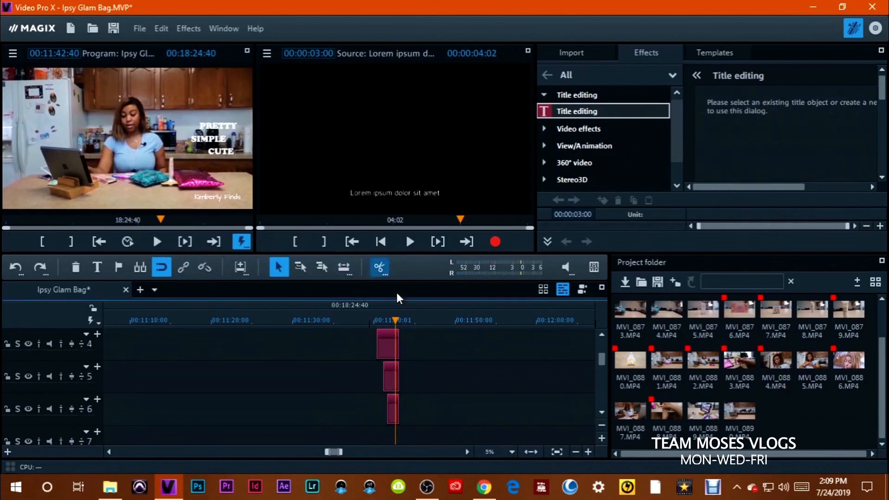
# - Select the grouped PRETTY, SIMPLE, CUTE titles and play them back from just before they start
pyautogui.click(388, 343)
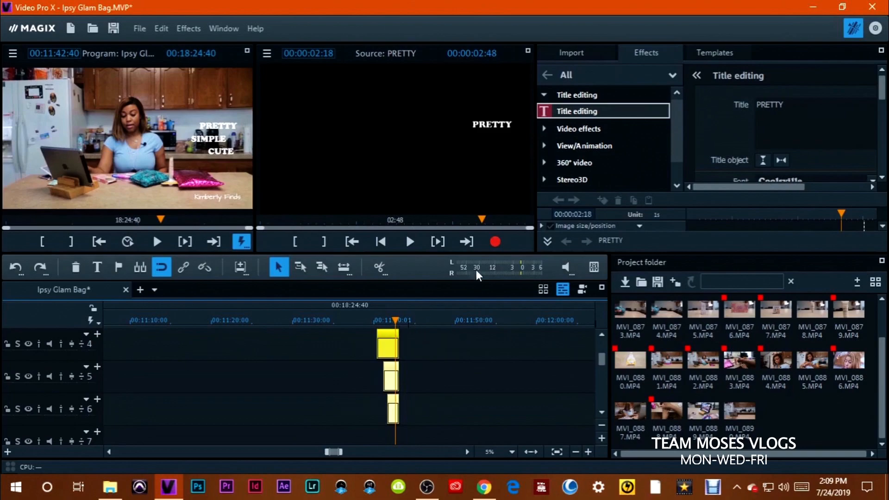
pyautogui.click(370, 320)
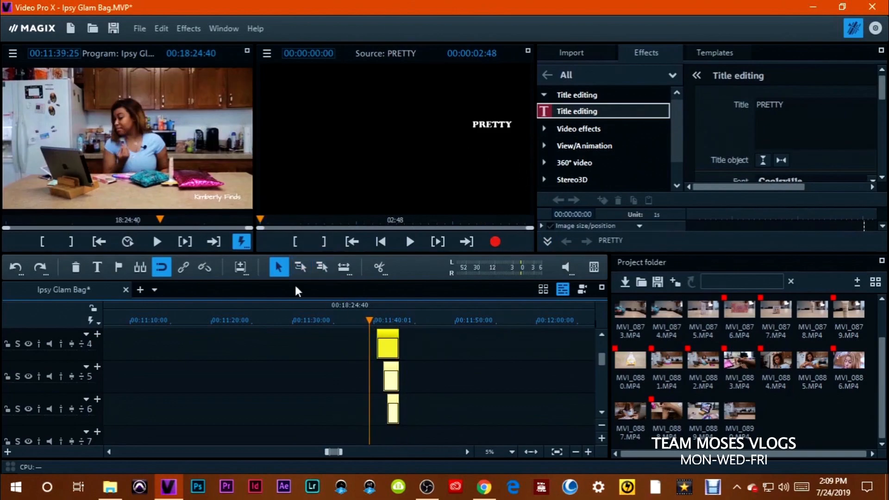
pyautogui.click(156, 240)
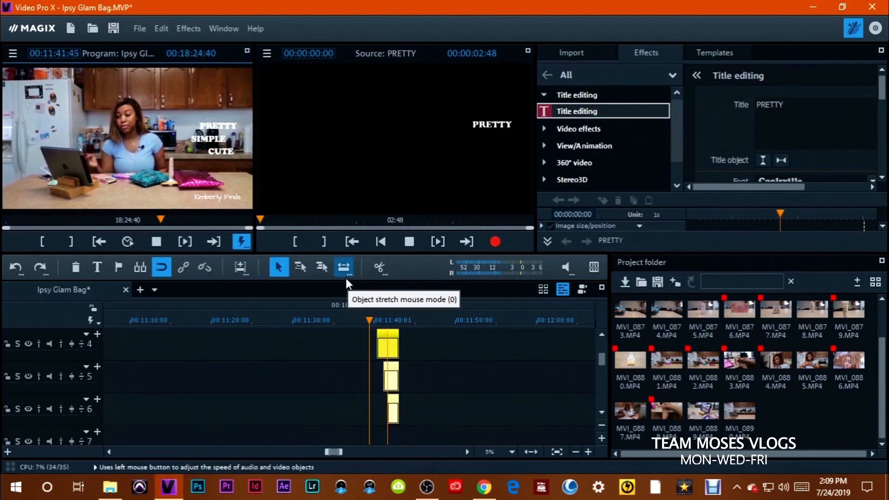
pyautogui.click(154, 240)
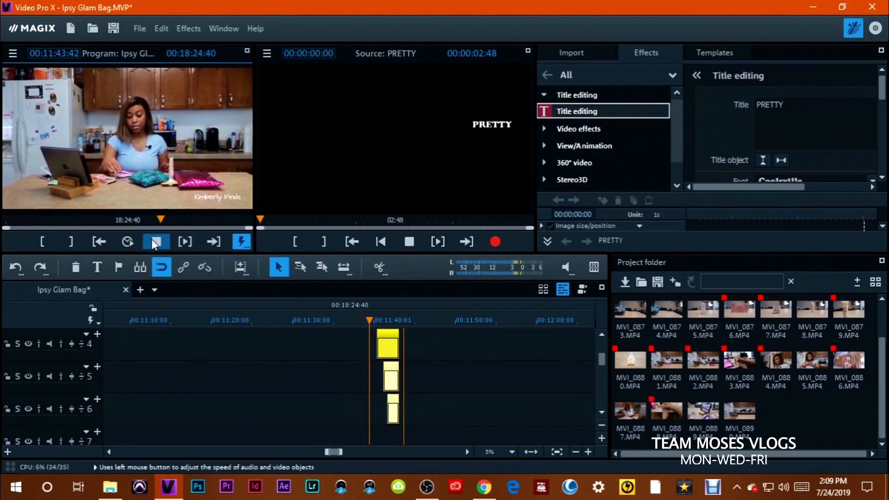
# - Check the general movie settings, including the number of tracks, and close them without changes
pyautogui.scroll(2, 599, 331)
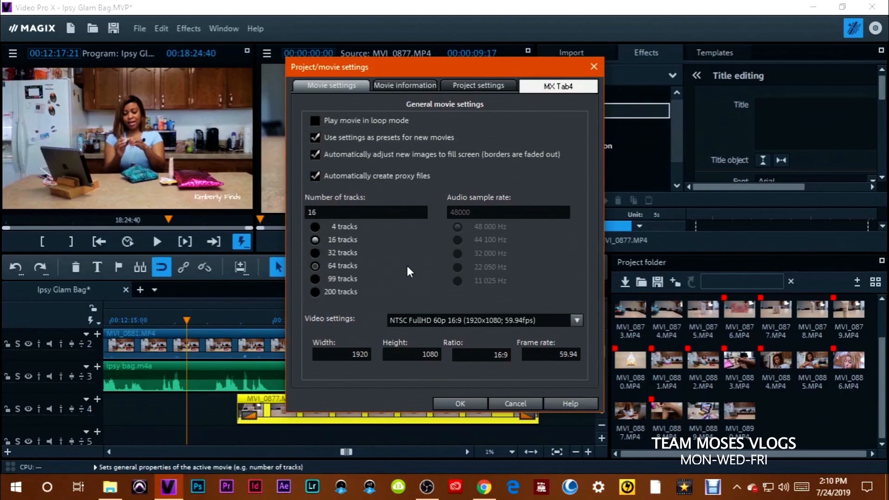
pyautogui.click(519, 404)
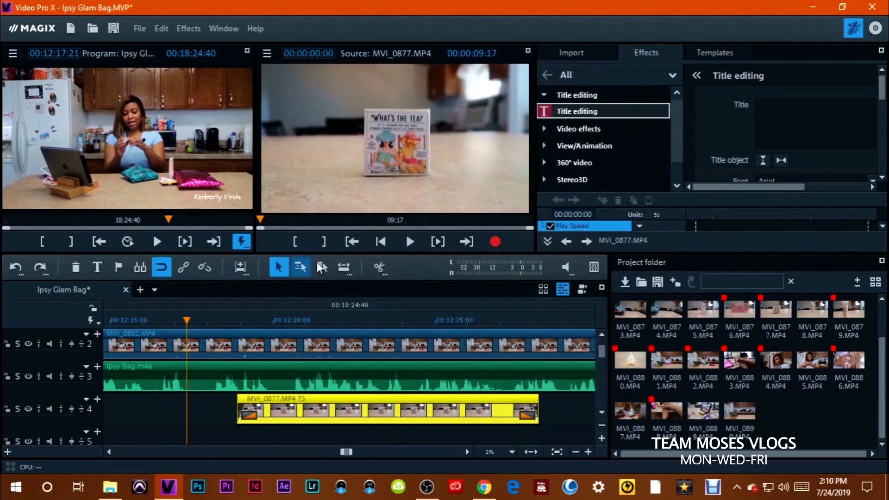
# - Show the tracks from track 1 down and play through the MVI_0877 insert on track 4
pyautogui.moveTo(603, 351)
pyautogui.mouseDown()
pyautogui.moveTo(605, 379)
pyautogui.moveTo(603, 347)
pyautogui.mouseUp()
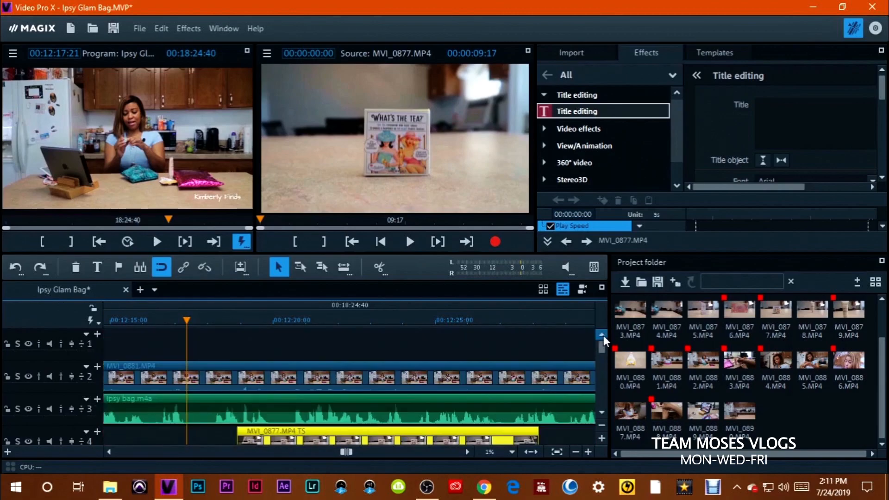
pyautogui.click(573, 449)
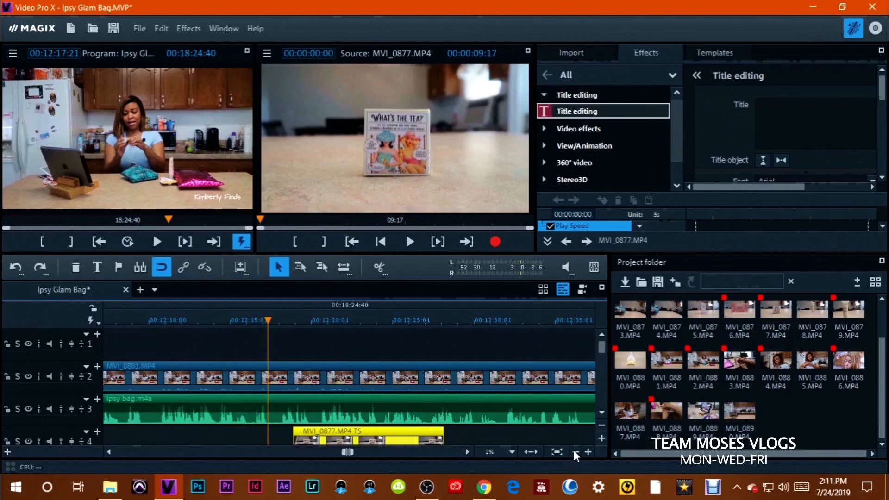
pyautogui.click(573, 450)
pyautogui.click(157, 241)
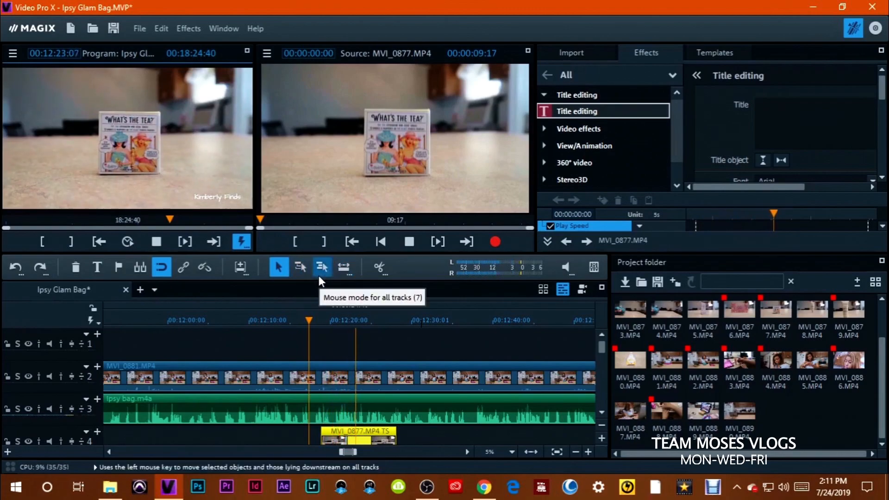
pyautogui.press('space')
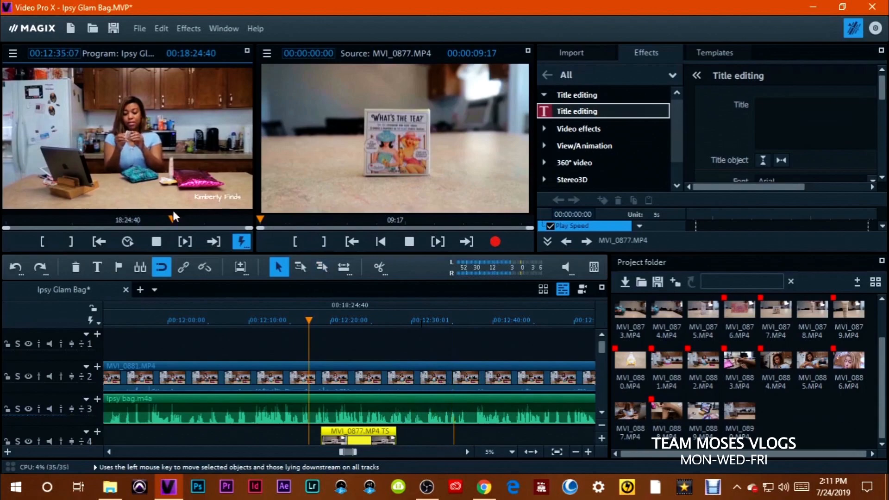
pyautogui.click(157, 242)
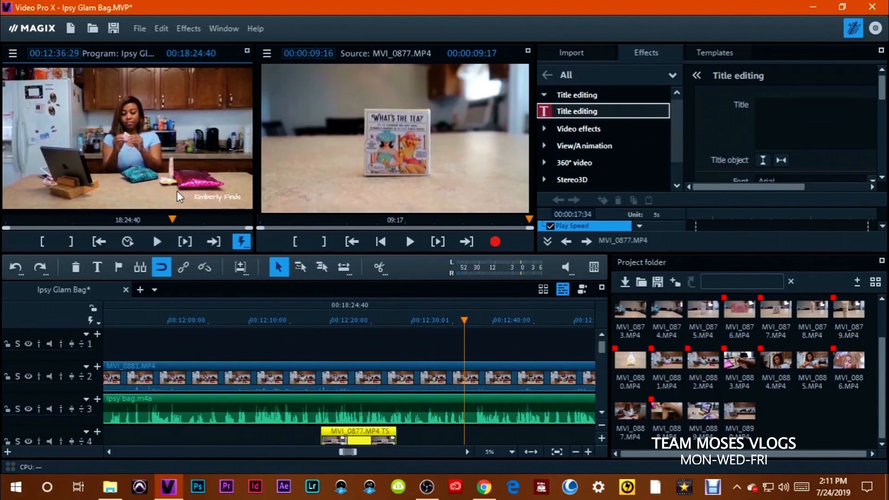
# - Review the Brightness/Contrast and Color settings in the movie's master effects
pyautogui.click(467, 453)
pyautogui.click(467, 453)
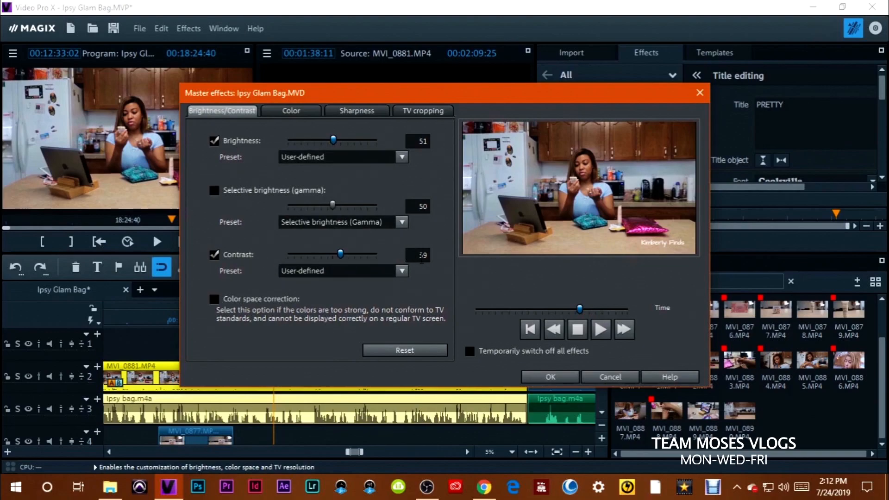
pyautogui.click(295, 111)
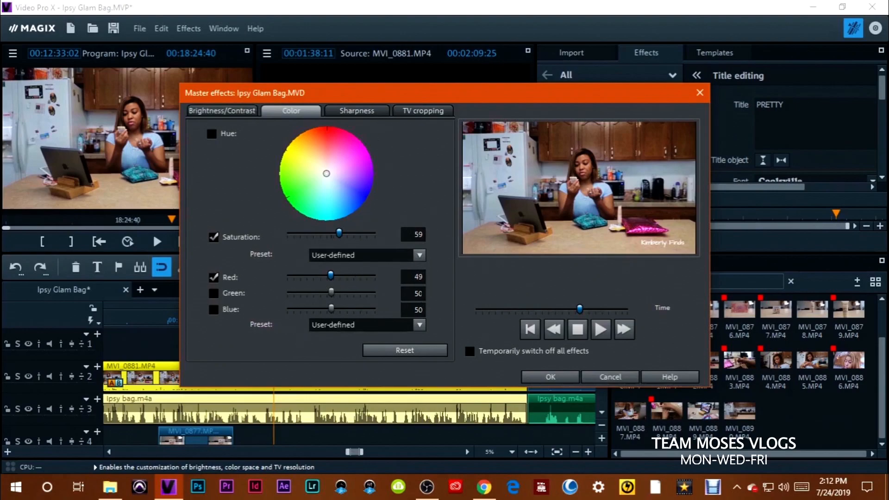
# - Try a master sharpness of 31, recheck the brightness and color settings, and cancel the master effects
pyautogui.click(368, 111)
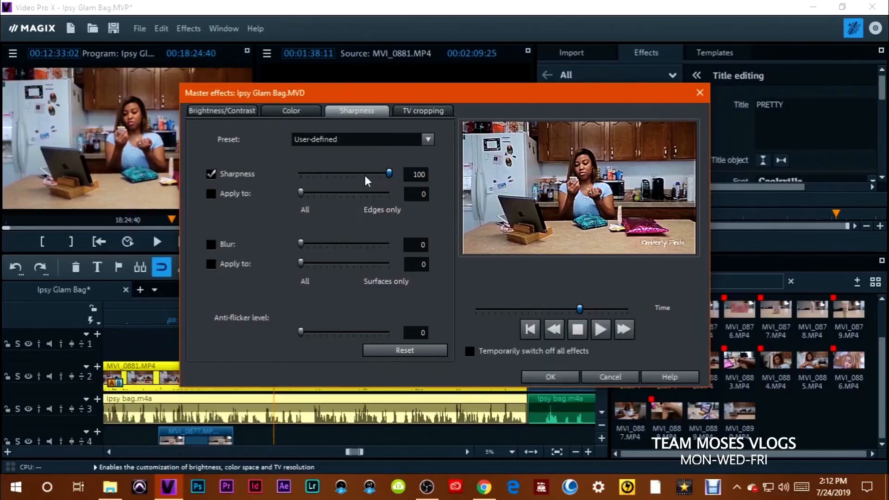
pyautogui.moveTo(386, 171); pyautogui.dragTo(327, 175)
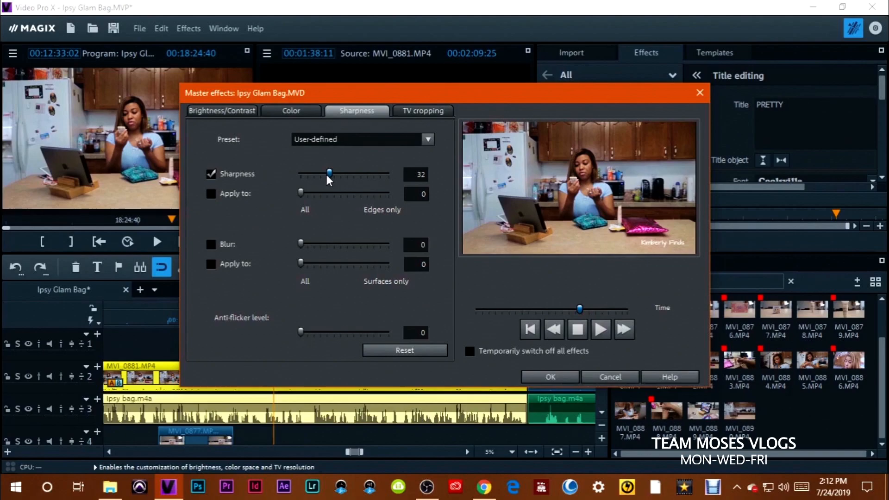
pyautogui.doubleClick(401, 179)
pyautogui.write('31')
pyautogui.click(232, 110)
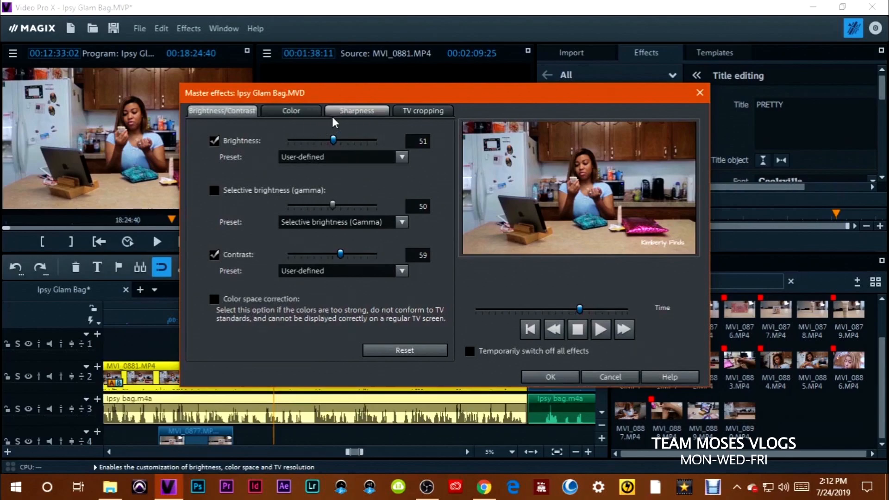
pyautogui.click(307, 110)
pyautogui.click(348, 111)
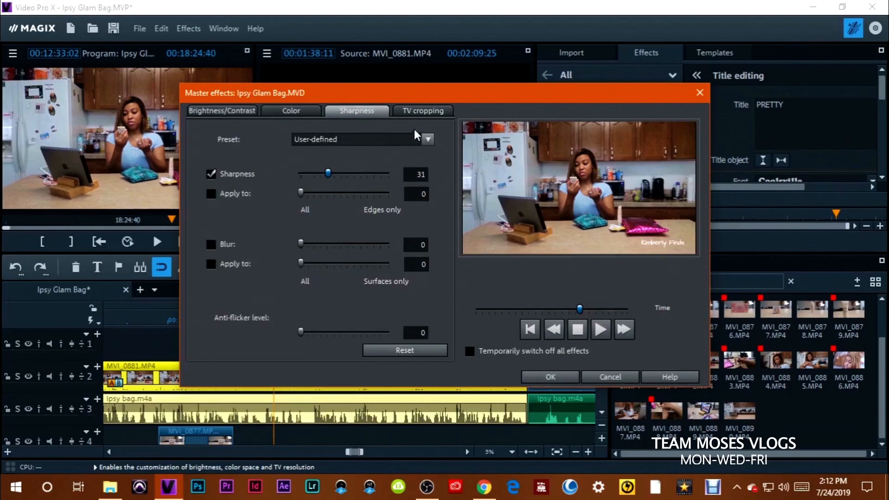
pyautogui.click(610, 377)
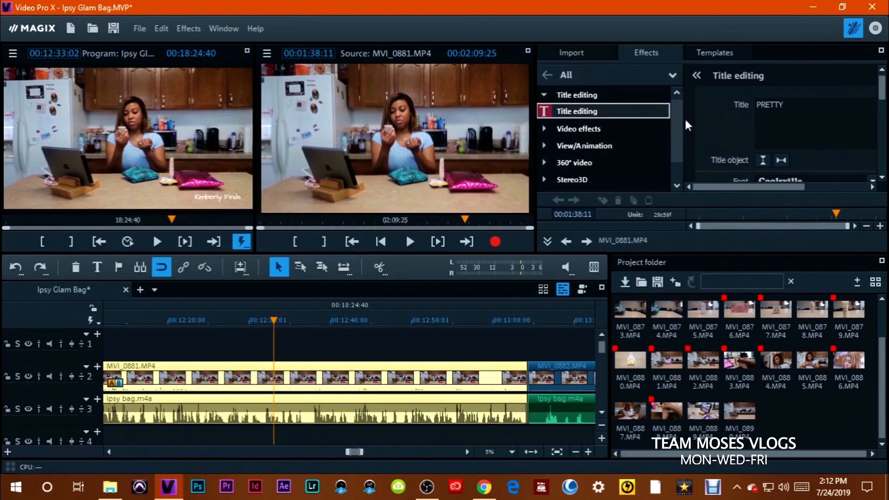
# - Examine the Color video effect controls for the MVI_0881 clip, including saturation, white balance and hue
pyautogui.click(548, 129)
pyautogui.click(615, 160)
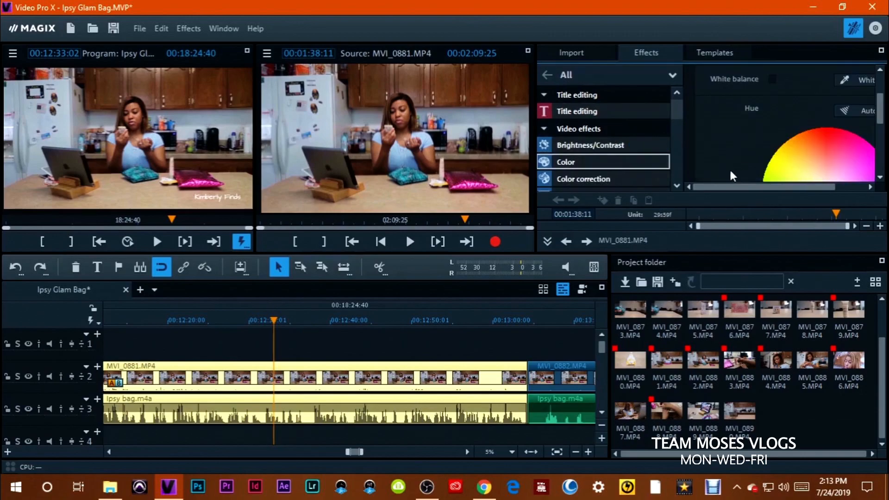
pyautogui.moveTo(882, 122)
pyautogui.mouseDown()
pyautogui.moveTo(882, 160)
pyautogui.moveTo(881, 95)
pyautogui.moveTo(886, 169)
pyautogui.moveTo(883, 108)
pyautogui.mouseUp()
# - Review the Brightness/Contrast, Color, Sharpness and TV cropping settings in the movie's master effects and close them
pyautogui.click(192, 29)
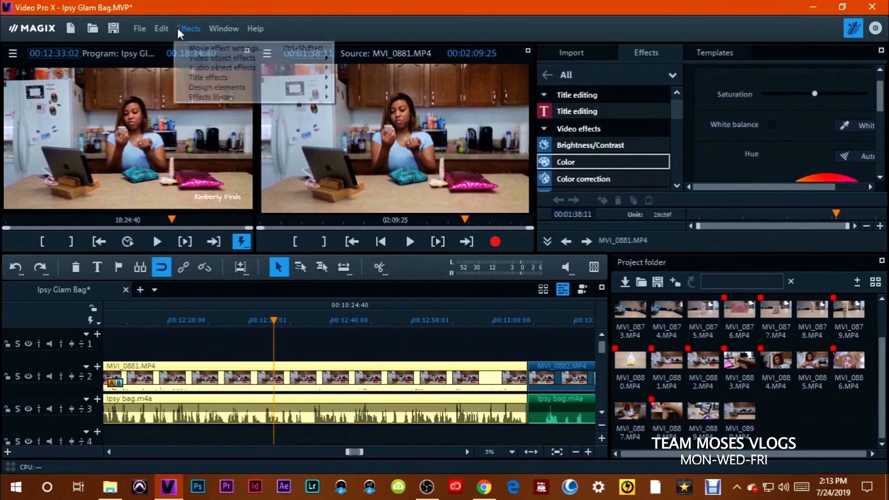
pyautogui.click(204, 55)
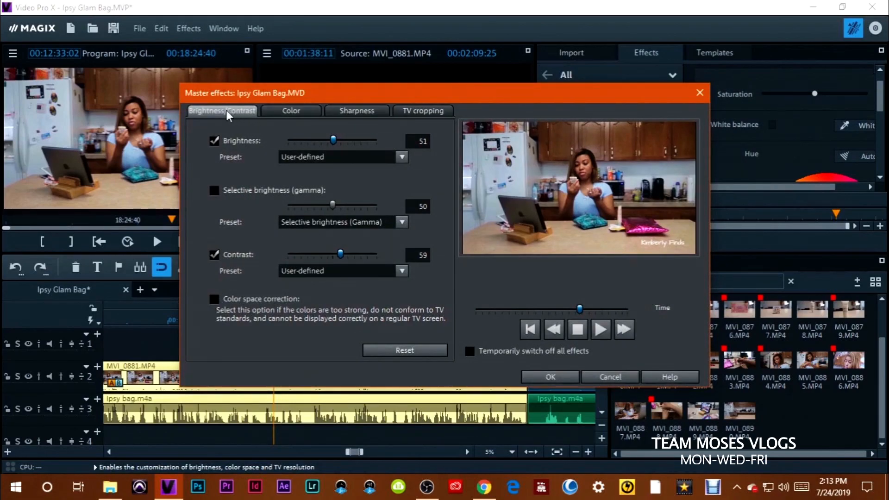
pyautogui.click(295, 109)
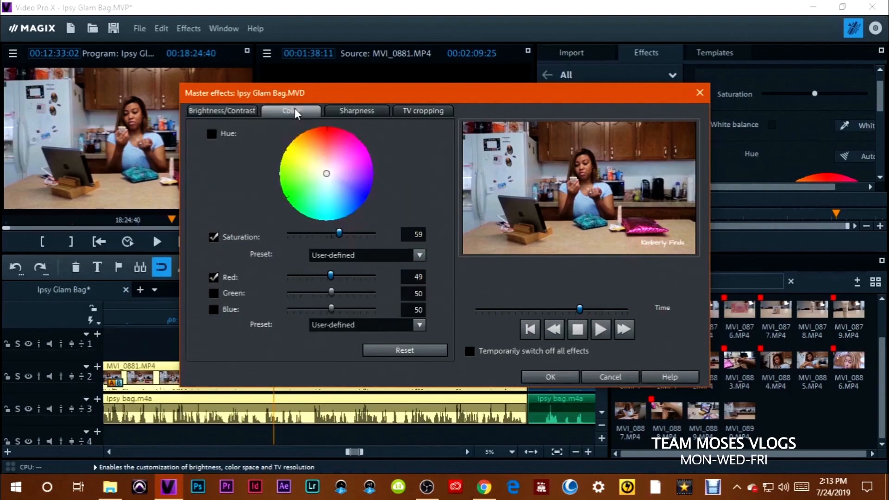
pyautogui.click(336, 114)
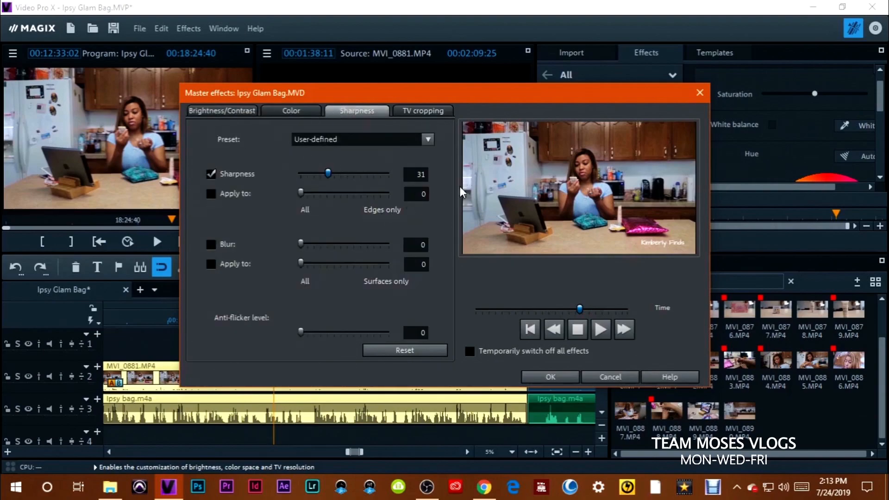
pyautogui.click(427, 110)
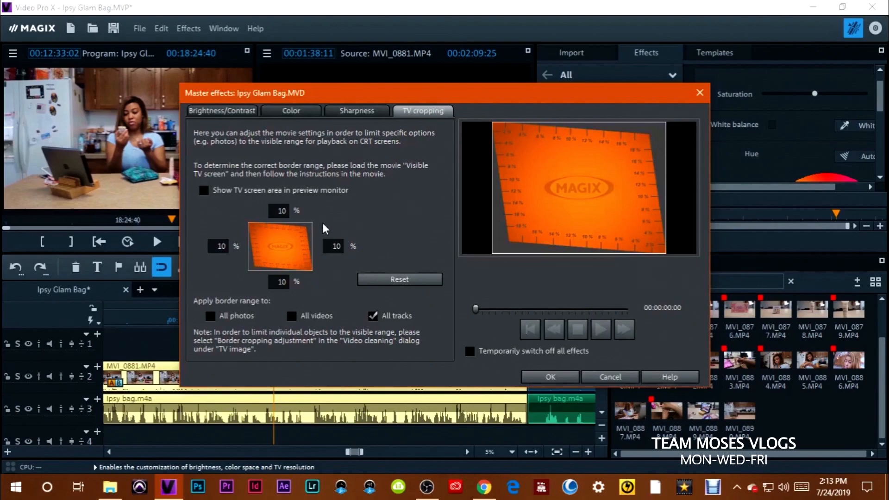
pyautogui.click(238, 110)
pyautogui.click(700, 92)
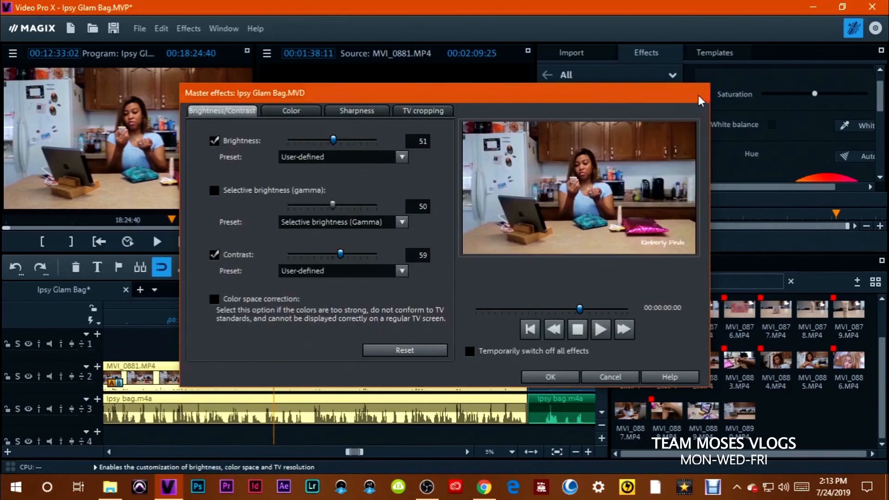
# - Examine the Color correction effect controls for the MVI_0881 clip, including the shadow and mid color wheels and saturation
pyautogui.scroll(-5, 717, 149)
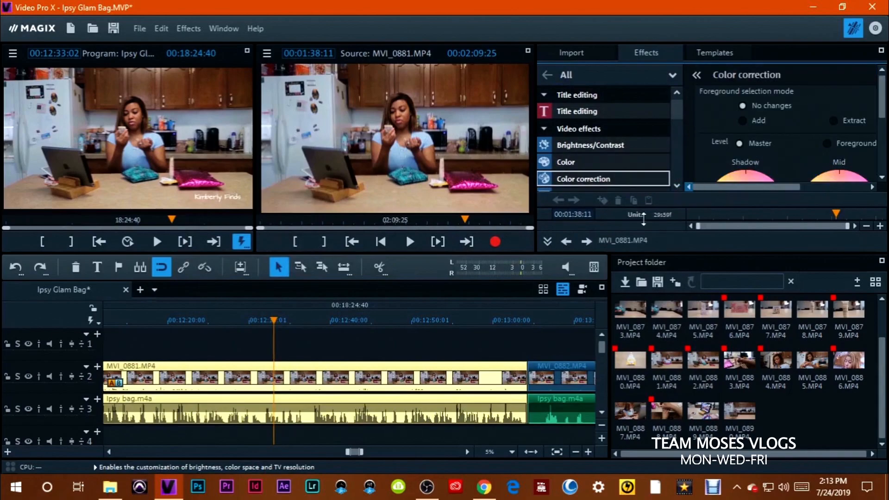
pyautogui.moveTo(881, 111); pyautogui.dragTo(882, 169)
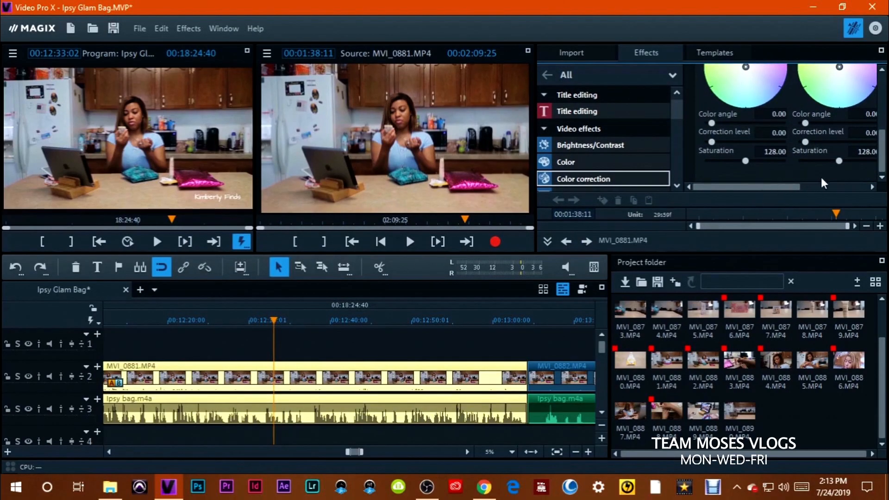
pyautogui.moveTo(775, 186); pyautogui.dragTo(715, 187)
pyautogui.moveTo(881, 155); pyautogui.dragTo(881, 96)
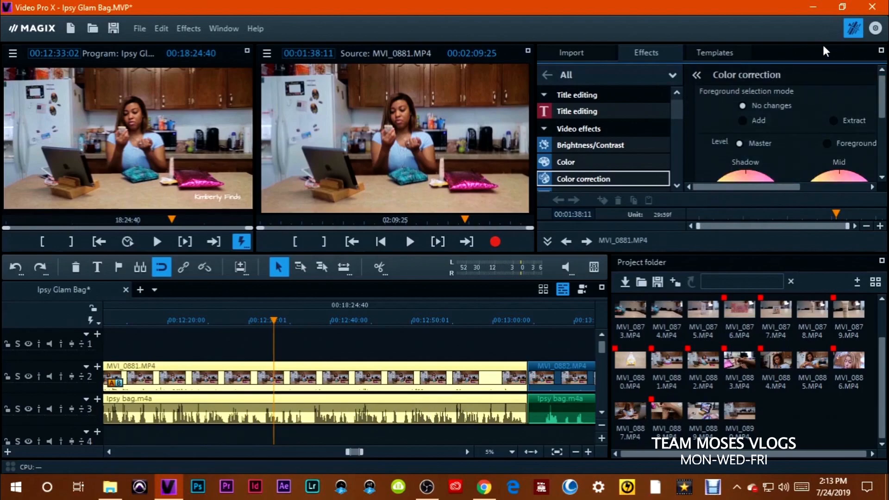
pyautogui.moveTo(676, 111); pyautogui.dragTo(675, 85)
# - Locate the insert clip on track 4 near 00:14:45 and play it from its start
pyautogui.moveTo(602, 349); pyautogui.dragTo(602, 356)
pyautogui.click(576, 449)
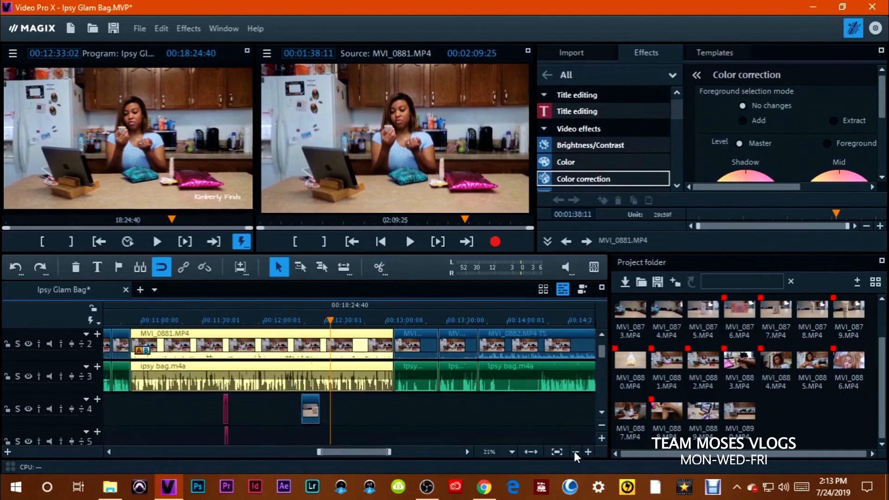
pyautogui.click(380, 318)
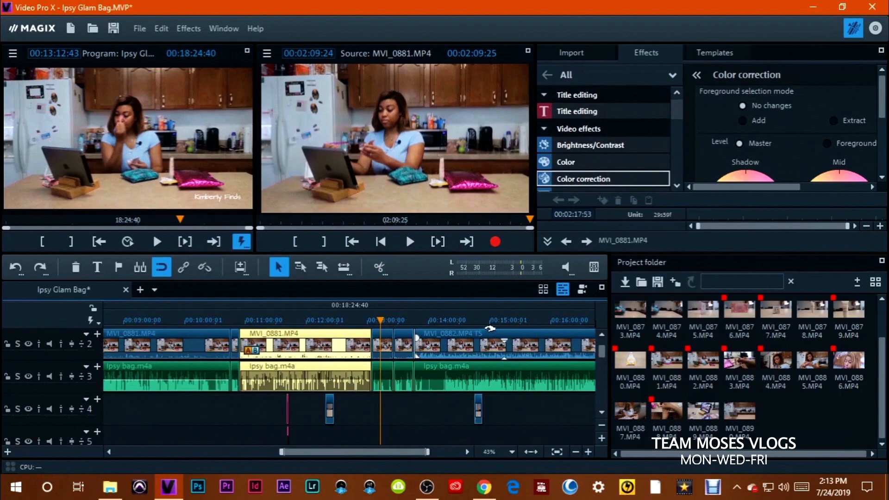
pyautogui.click(470, 323)
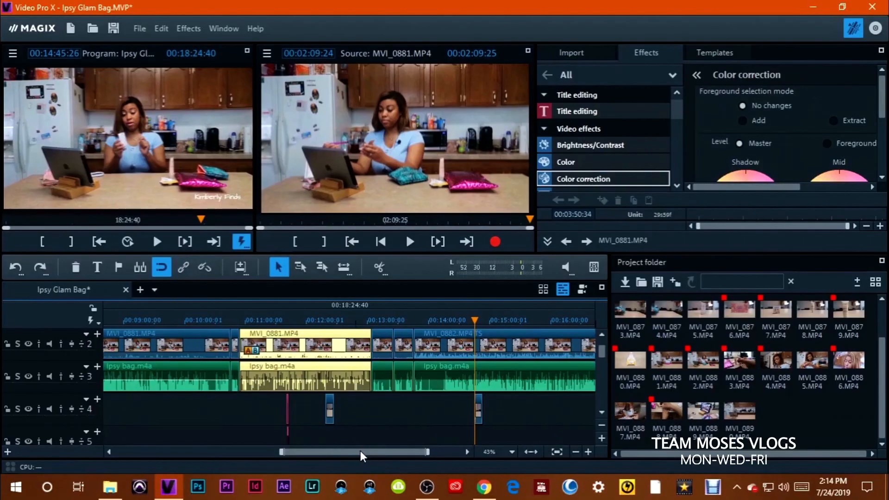
pyautogui.moveTo(360, 451); pyautogui.dragTo(396, 452)
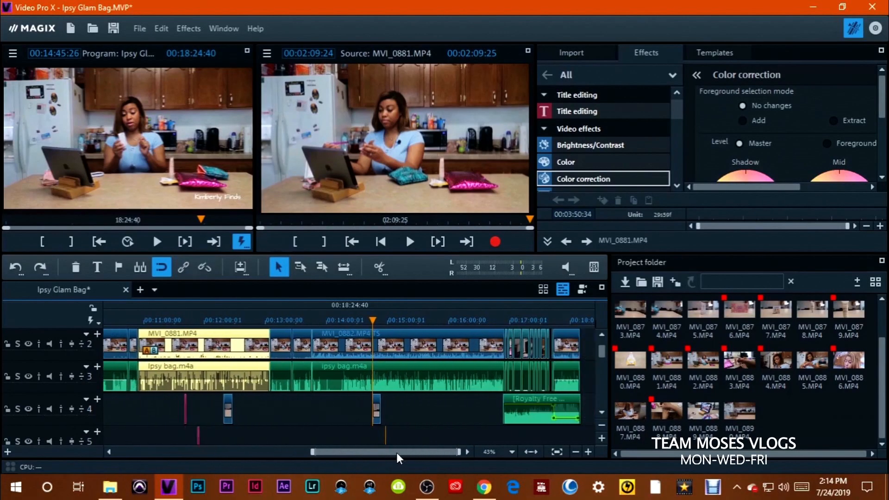
pyautogui.click(157, 244)
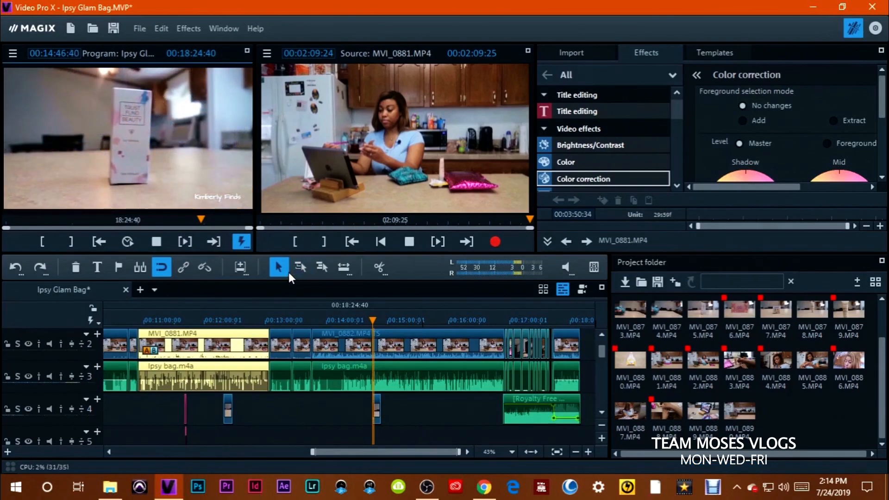
# - Adjust the fade-in and shorten the fade-out of the MVI_0875 insert clip on track 4
pyautogui.click(588, 451)
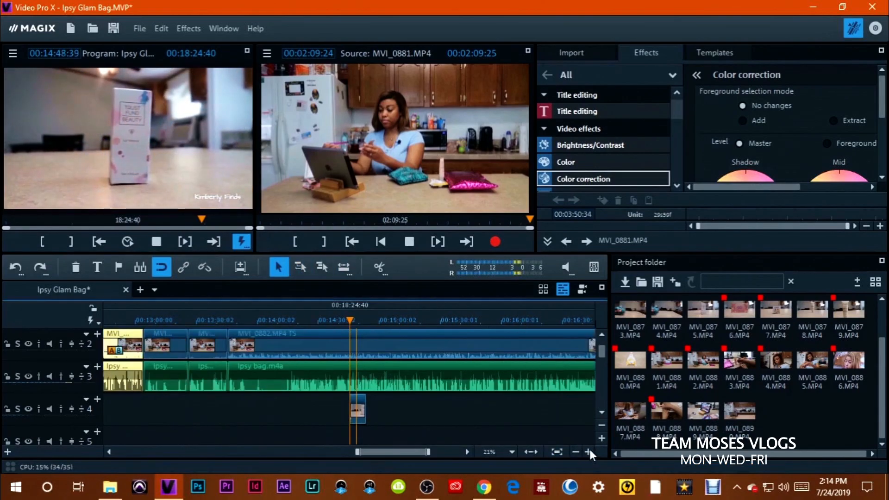
pyautogui.click(588, 451)
pyautogui.click(589, 451)
pyautogui.click(589, 452)
pyautogui.click(369, 405)
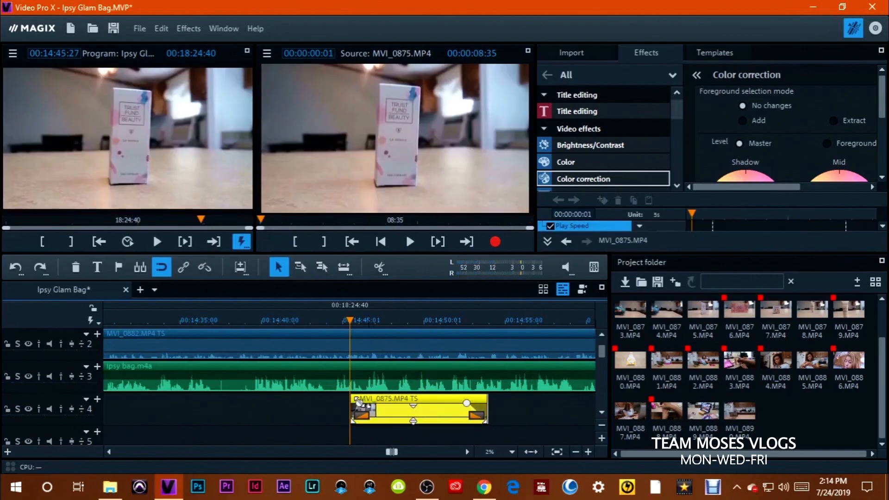
pyautogui.moveTo(359, 401); pyautogui.dragTo(357, 402)
pyautogui.moveTo(466, 403); pyautogui.dragTo(478, 402)
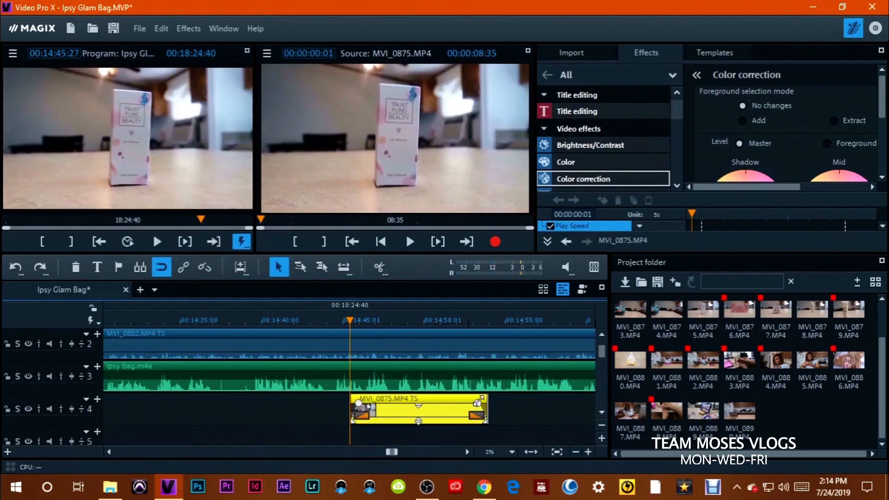
# - Play the movie from 00:14:44 through the MVI_0875 insert to check its fades
pyautogui.moveTo(348, 324); pyautogui.dragTo(326, 320)
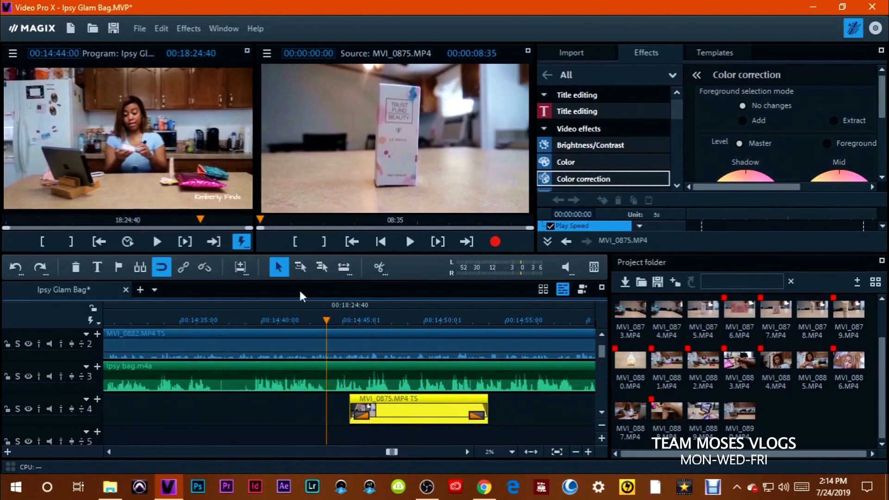
pyautogui.click(156, 241)
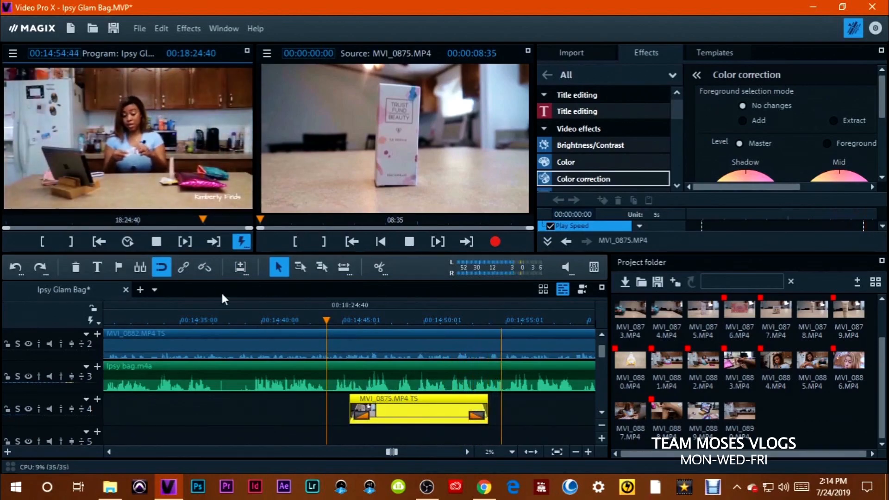
pyautogui.click(156, 242)
# - Play the short-clip montage with the Happy Moments music from about 00:16:49 until MVI_0882 resumes
pyautogui.moveTo(390, 455); pyautogui.dragTo(406, 455)
pyautogui.click(577, 451)
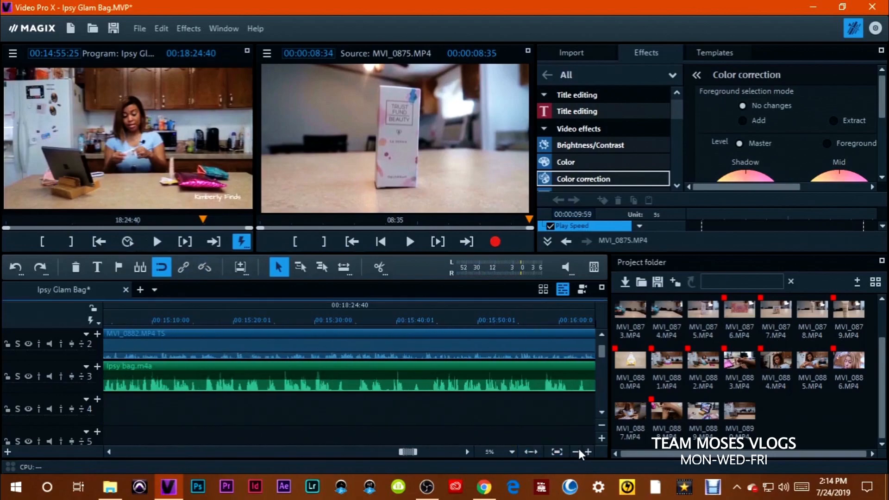
pyautogui.click(577, 451)
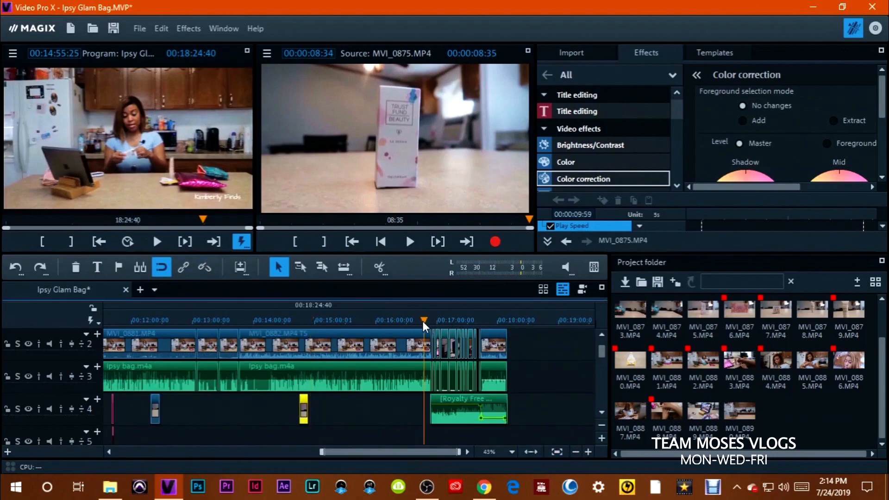
pyautogui.click(424, 320)
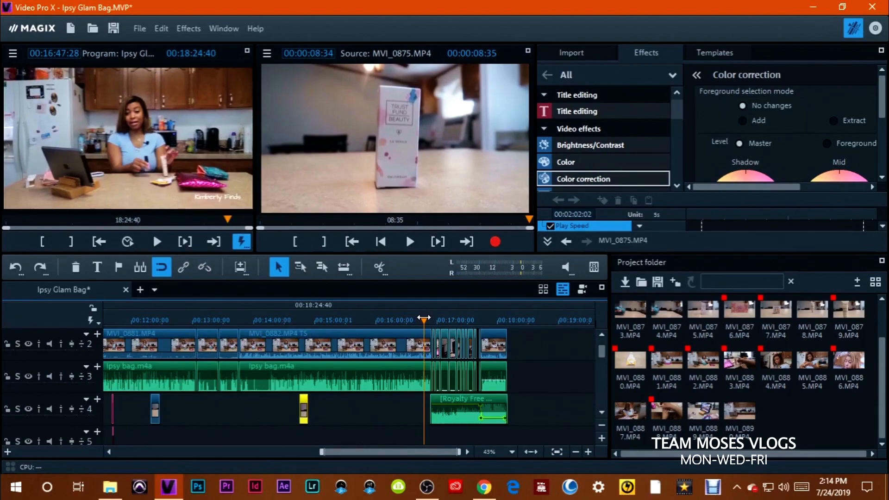
pyautogui.click(588, 452)
pyautogui.click(589, 452)
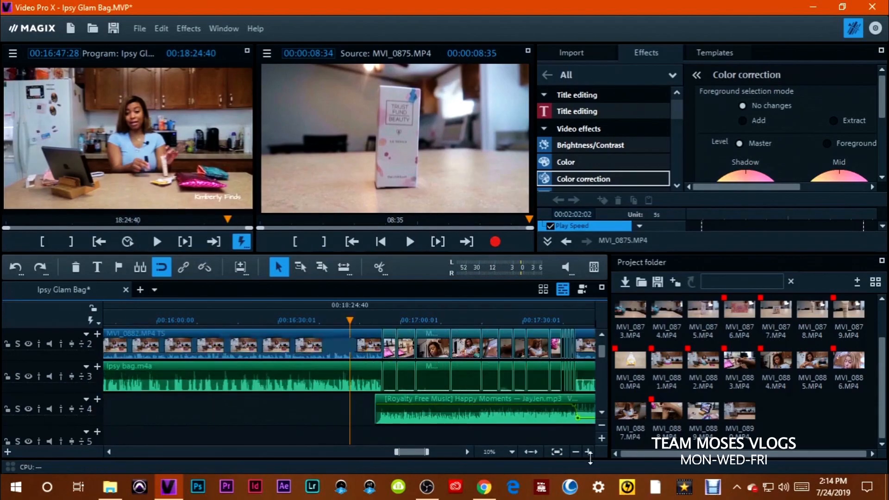
pyautogui.moveTo(410, 452)
pyautogui.mouseDown()
pyautogui.moveTo(419, 454)
pyautogui.moveTo(400, 444)
pyautogui.mouseUp()
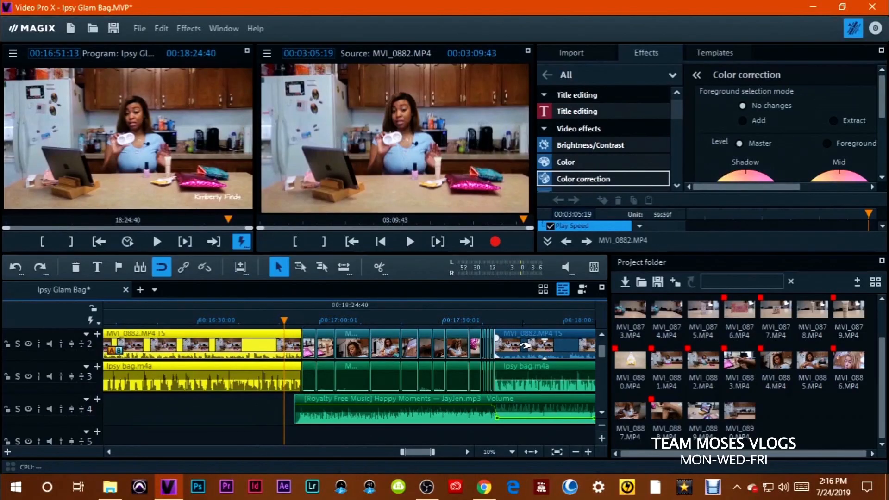
pyautogui.click(525, 345)
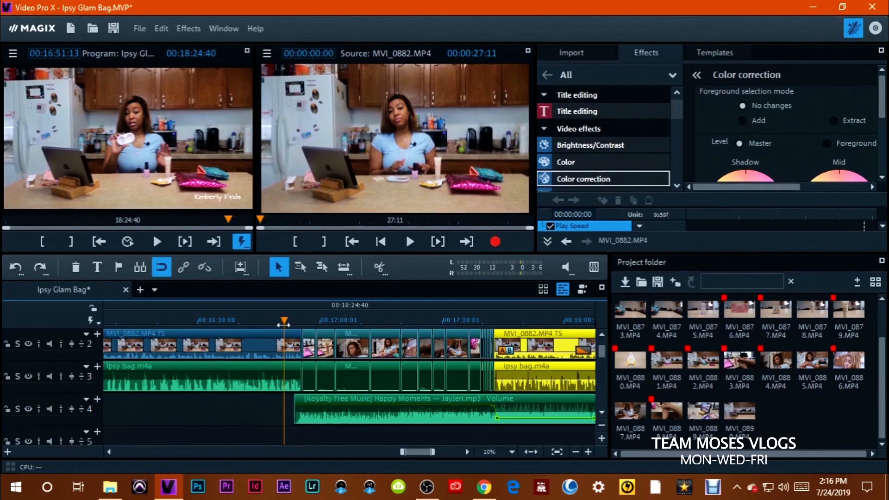
pyautogui.moveTo(283, 323); pyautogui.dragTo(275, 325)
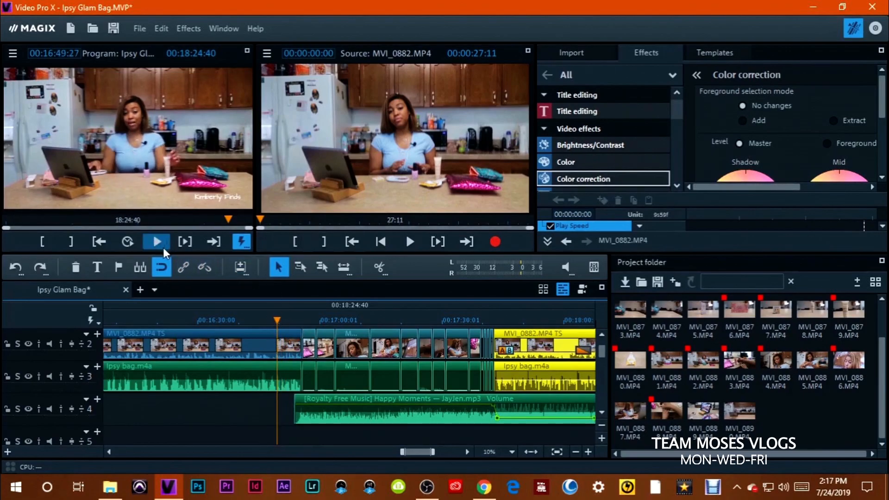
pyautogui.click(154, 241)
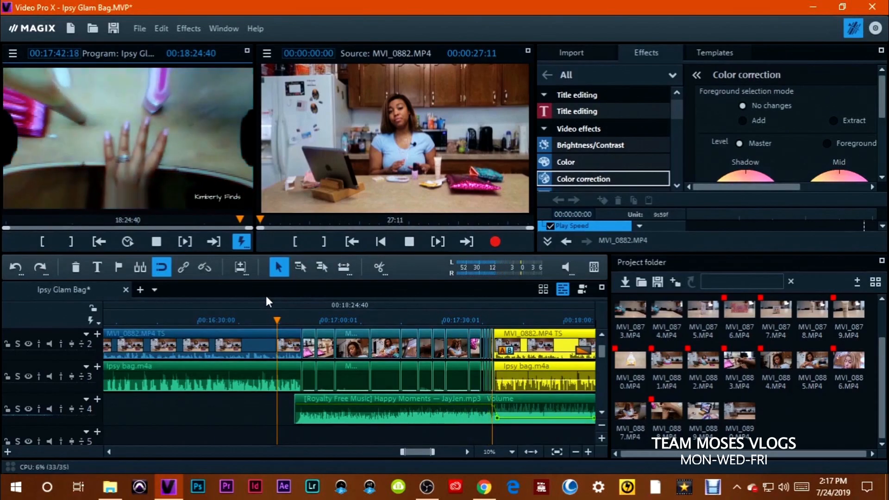
pyautogui.click(156, 242)
# - Inspect the transition from the montage clips to MVI_0882 up close, scrubbing to about 00:17:43
pyautogui.click(587, 452)
pyautogui.click(588, 451)
pyautogui.click(588, 451)
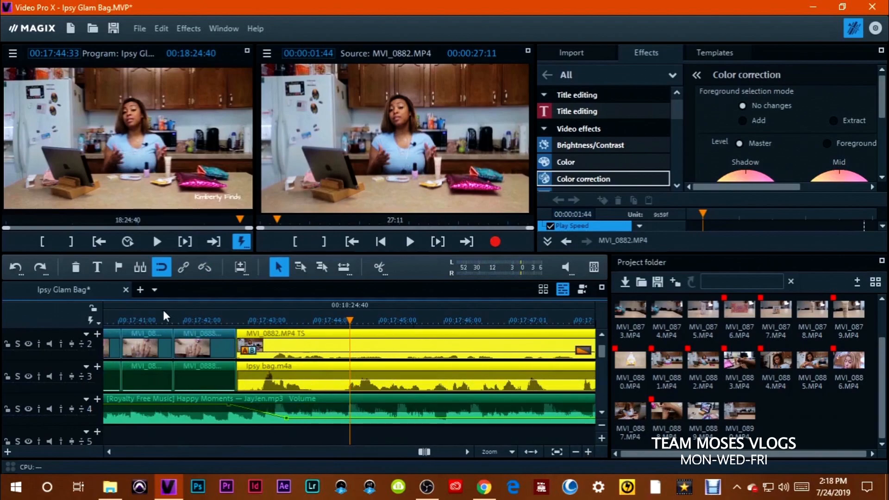
pyautogui.click(198, 320)
pyautogui.moveTo(198, 319); pyautogui.dragTo(261, 324)
# - Adjust the volume curve point on the Happy Moments music clip where the montage ends and MVI_0882 resumes
pyautogui.click(576, 452)
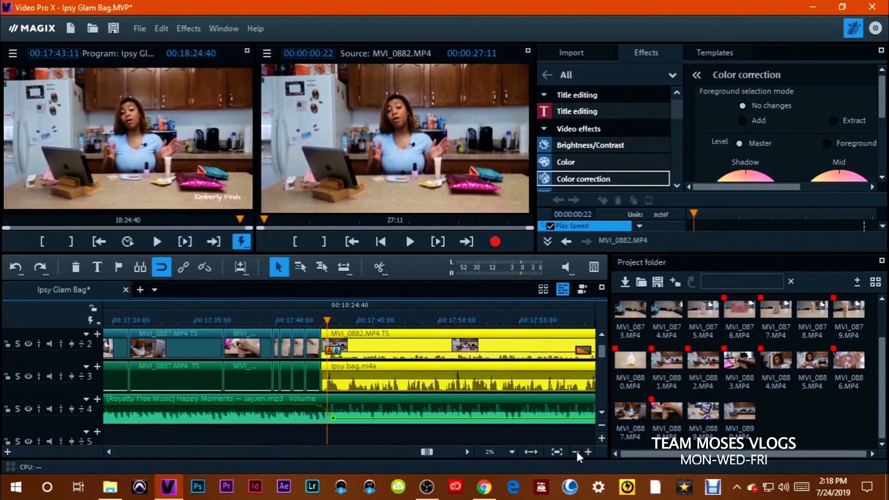
pyautogui.click(575, 451)
pyautogui.click(575, 451)
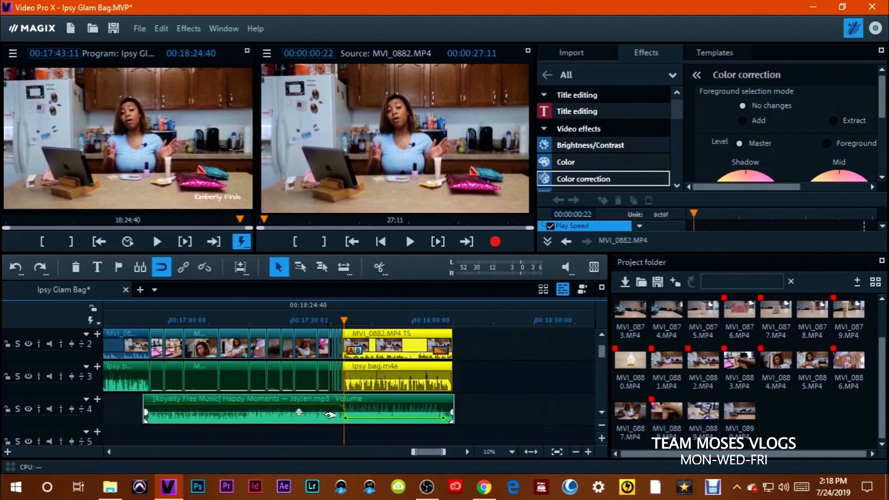
pyautogui.rightClick(315, 416)
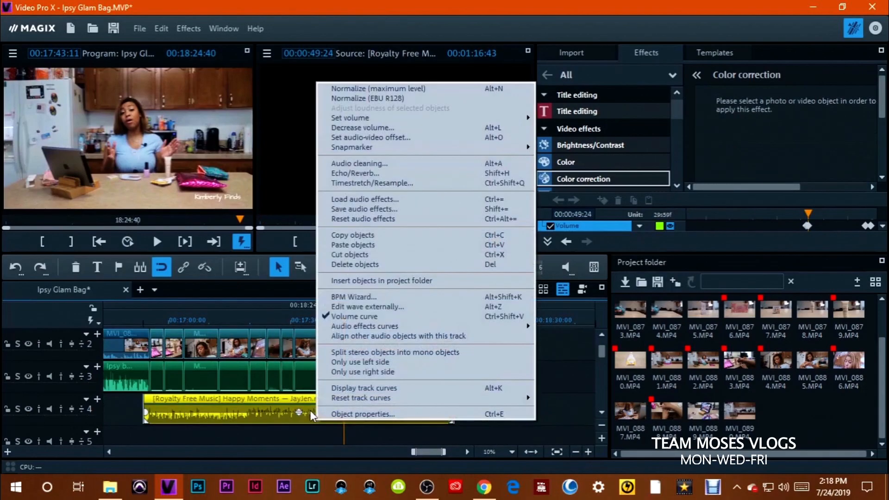
pyautogui.click(332, 317)
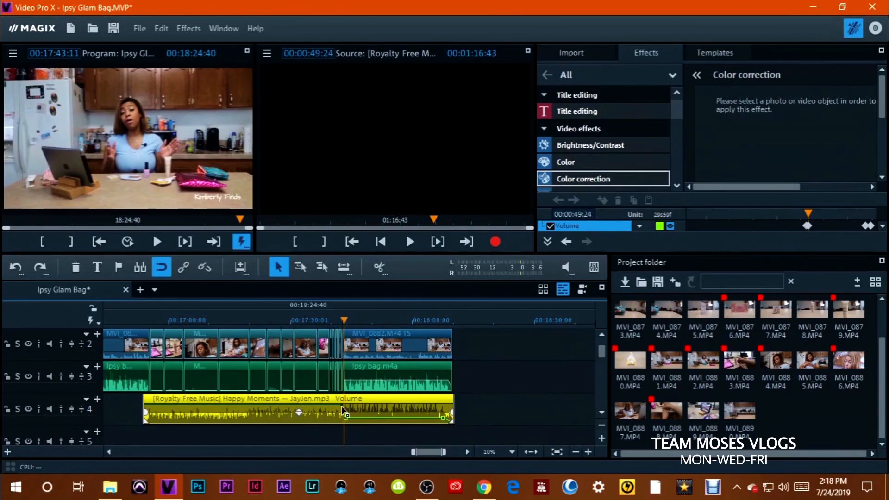
pyautogui.moveTo(346, 418); pyautogui.dragTo(348, 405)
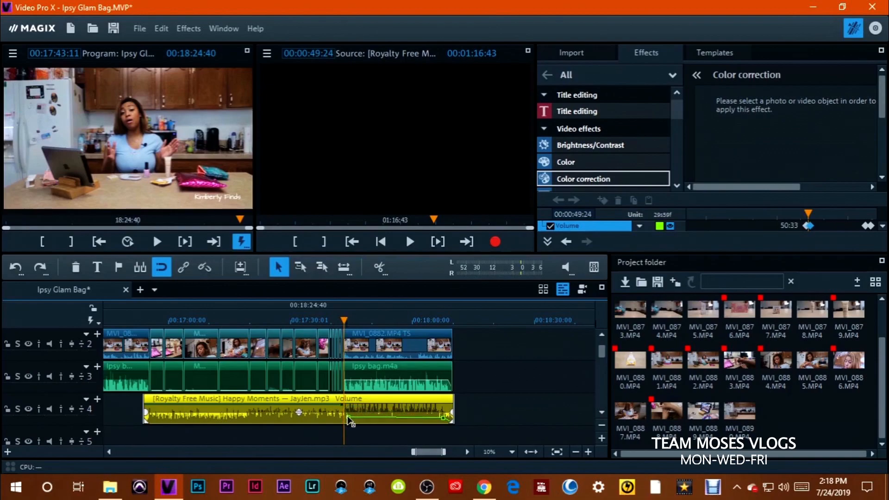
pyautogui.click(348, 419)
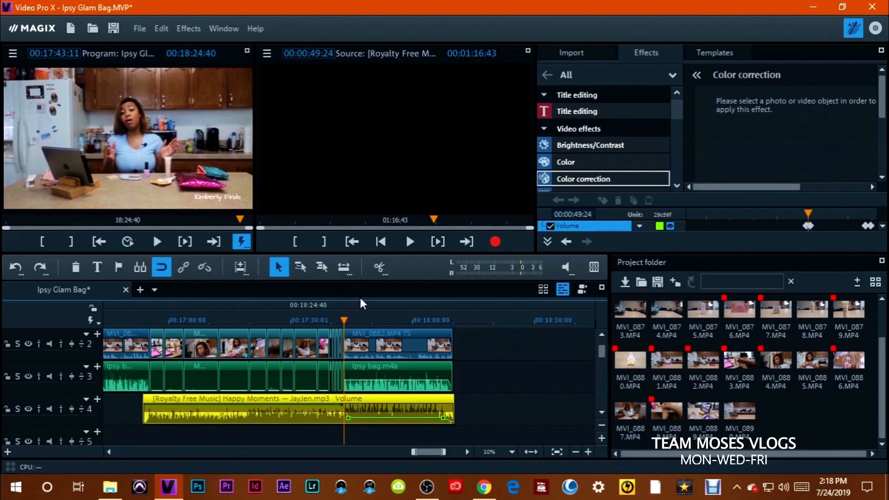
# - Play from 00:17:40 across the end of the montage to hear the music volume change under the talking clip
pyautogui.click(362, 328)
pyautogui.click(332, 320)
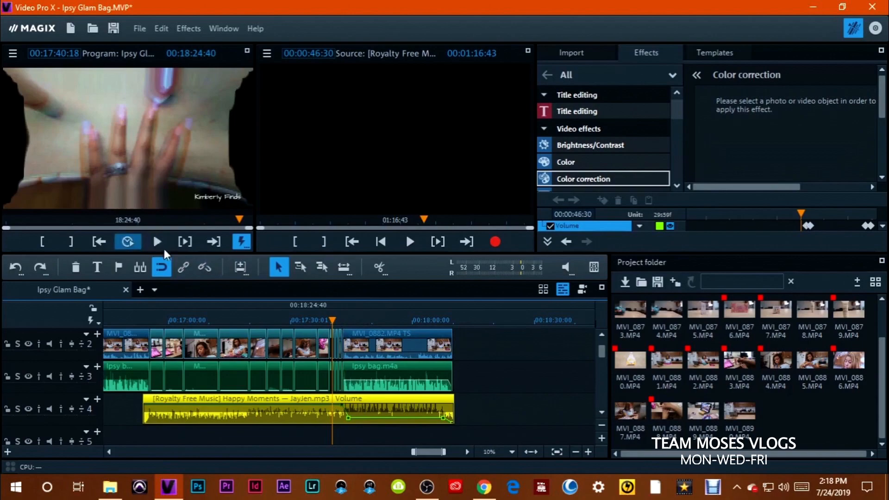
pyautogui.press('space')
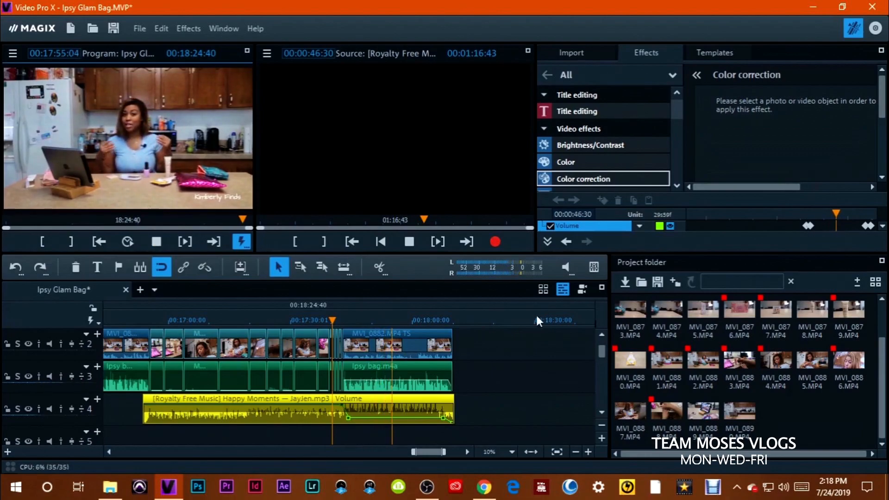
pyautogui.click(156, 243)
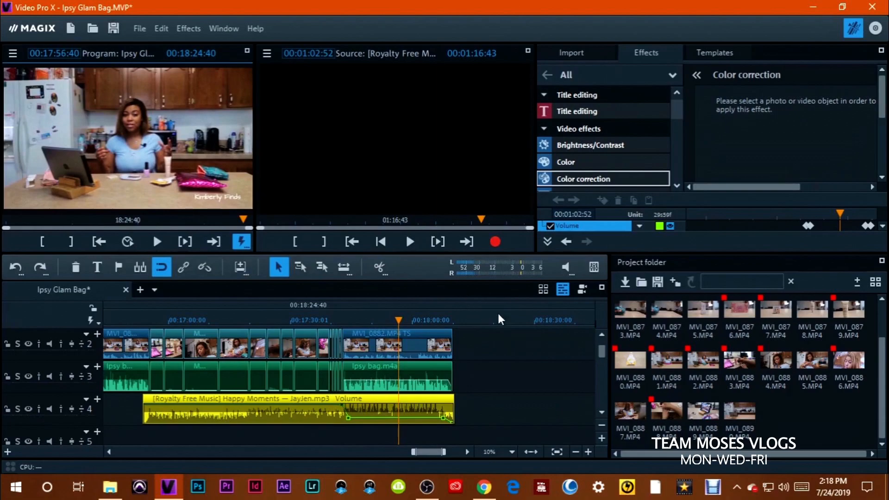
# - Look over the tracks from track 1 down to track 8 near the end of the movie
pyautogui.moveTo(601, 351); pyautogui.dragTo(600, 339)
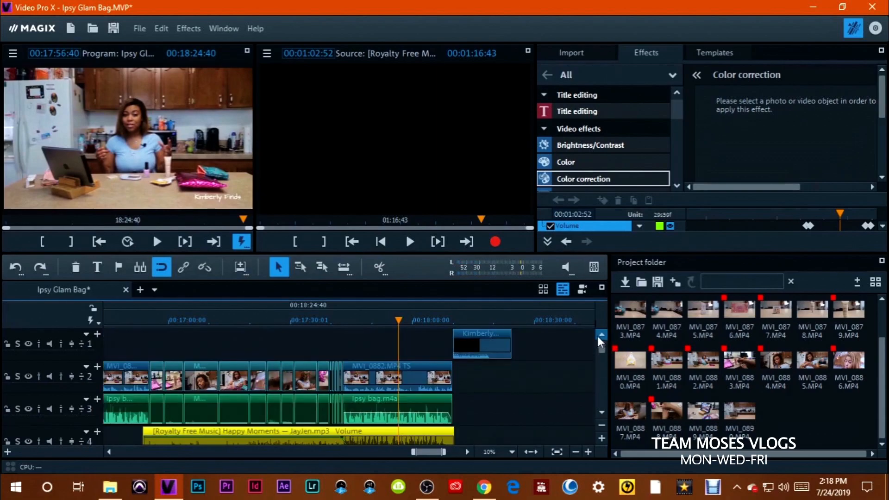
pyautogui.scroll(-1, 600, 347)
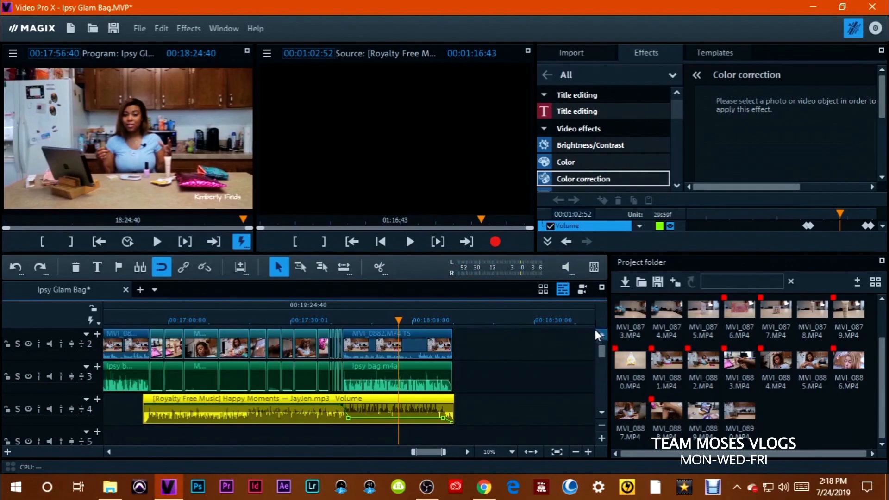
pyautogui.moveTo(603, 352); pyautogui.dragTo(601, 367)
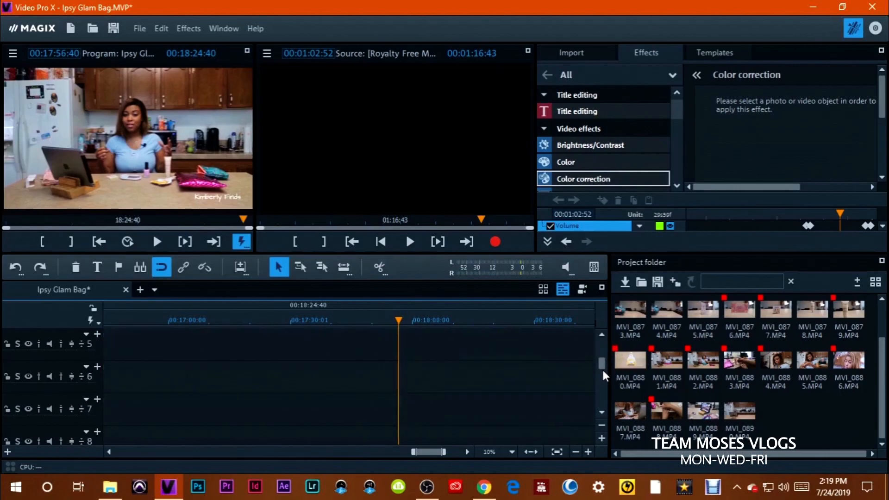